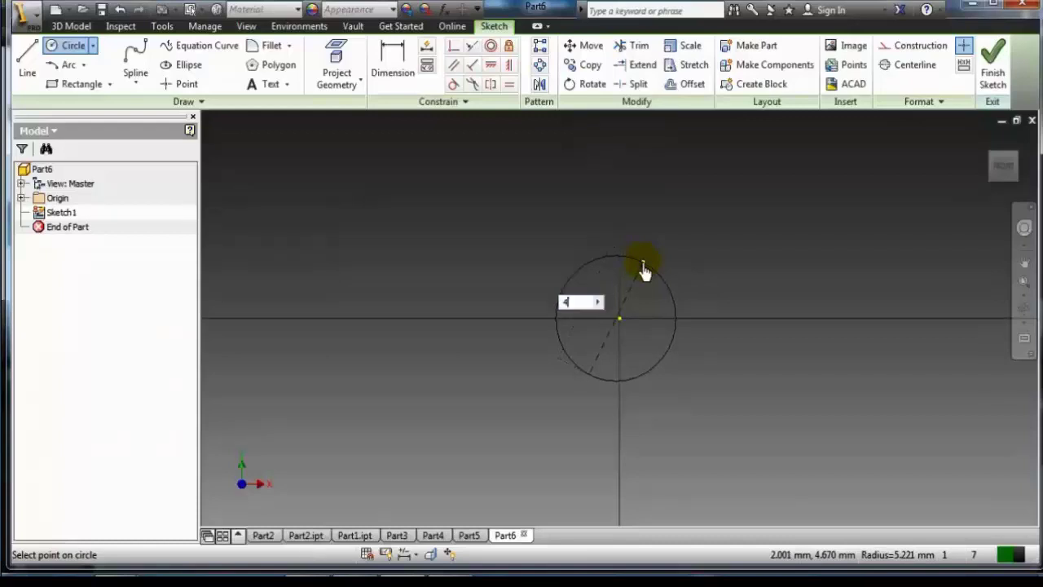
Step: Finish the origin-centred circle with a 40 mm diameter and extrude it 13 mm into a solid disc
{"action": "key", "text": "Return"}
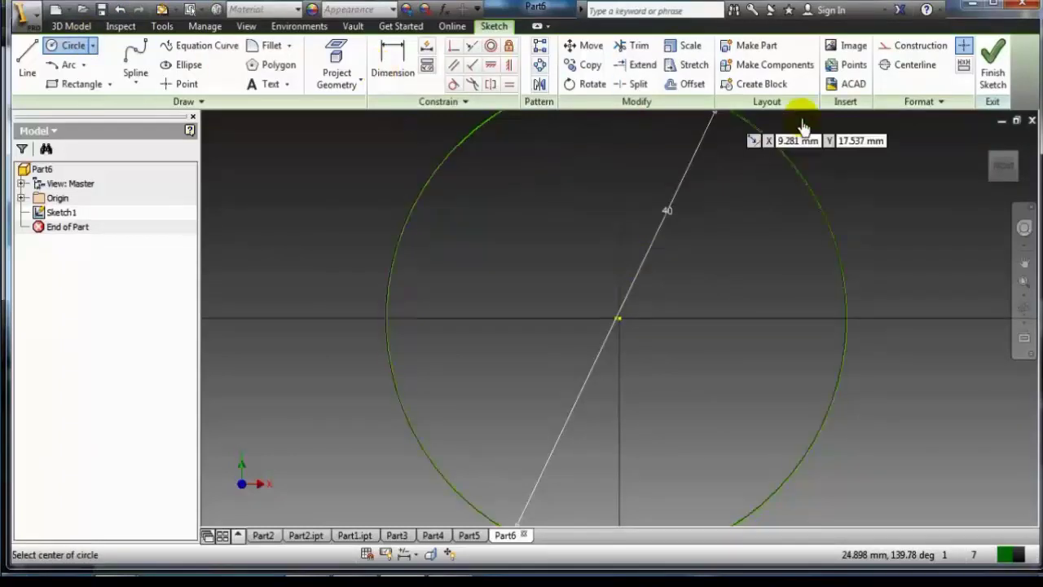
{"action": "left_click", "coordinate": [997, 67]}
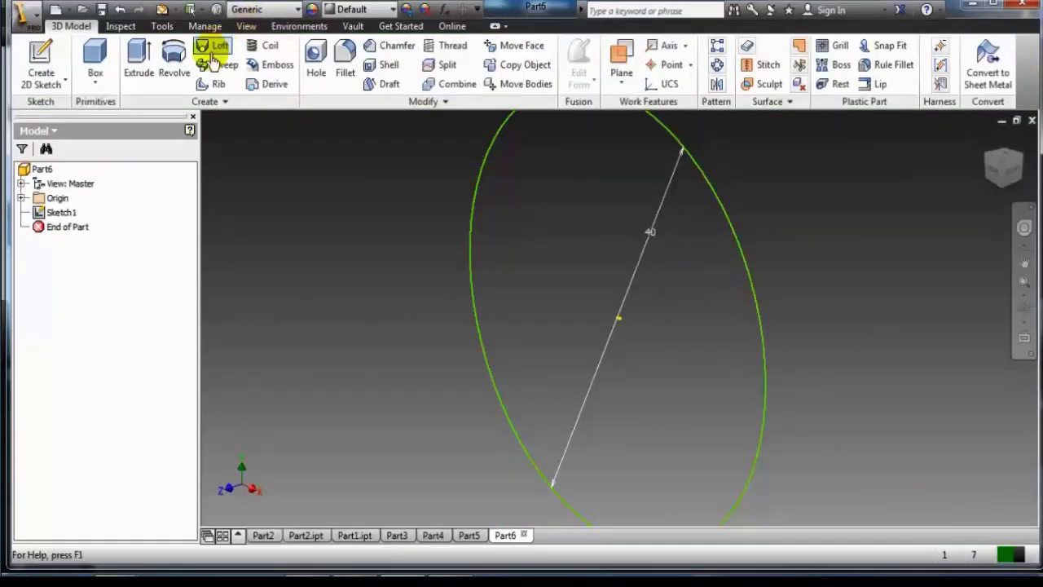
{"action": "left_click", "coordinate": [135, 61]}
{"action": "type", "text": "13"}
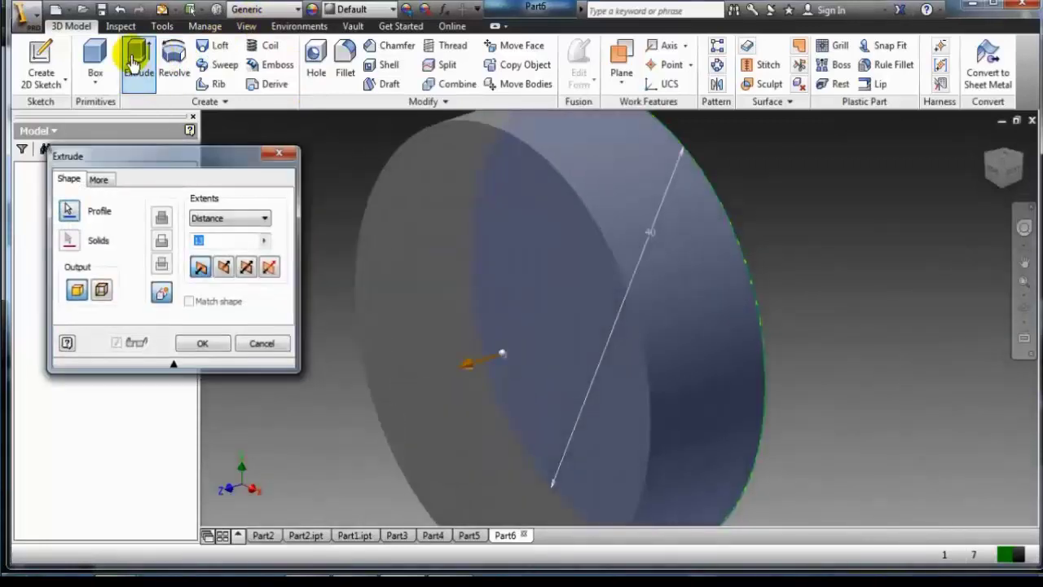
{"action": "key", "text": "Return"}
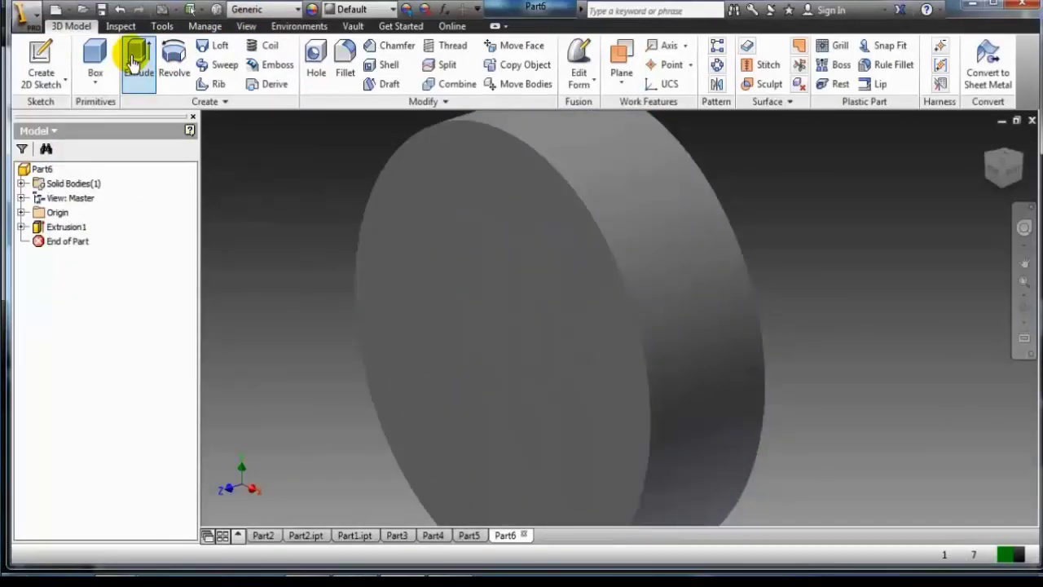
Step: Sketch a concentric circle of 32 mm diameter on the disc's front face and finish the sketch
{"action": "left_click", "coordinate": [492, 204]}
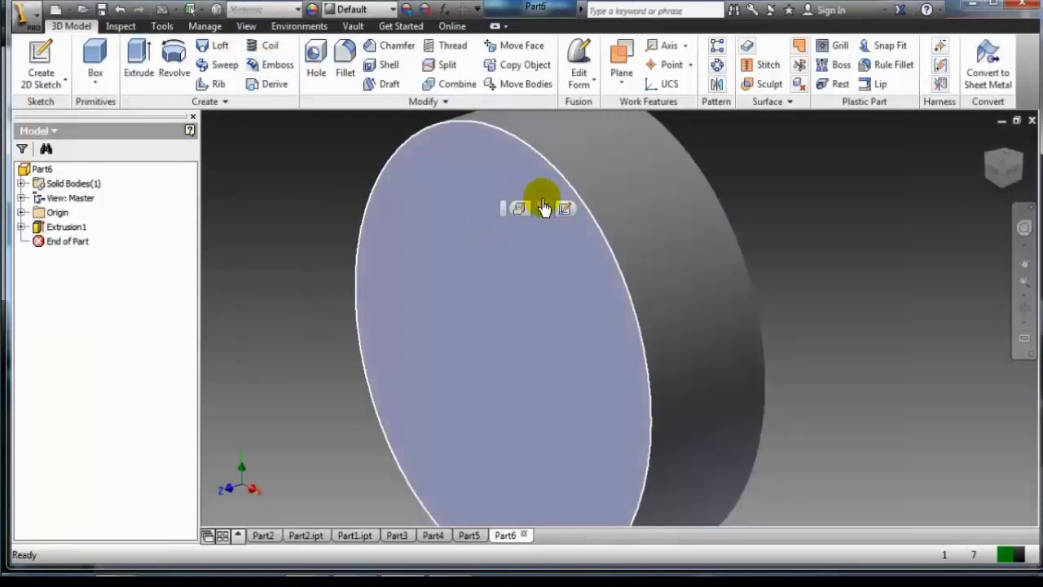
{"action": "left_click", "coordinate": [566, 210]}
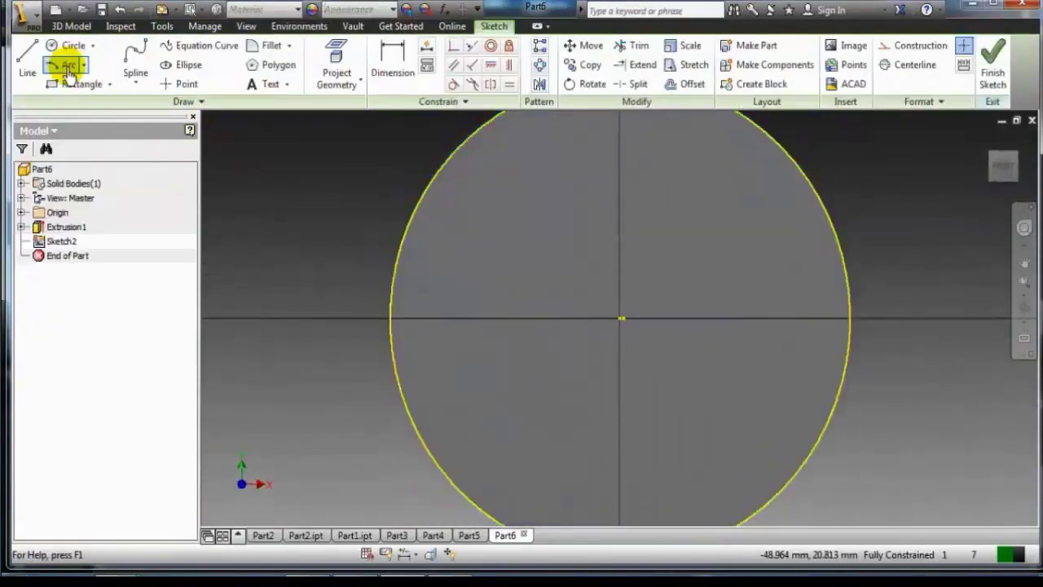
{"action": "left_click", "coordinate": [51, 48]}
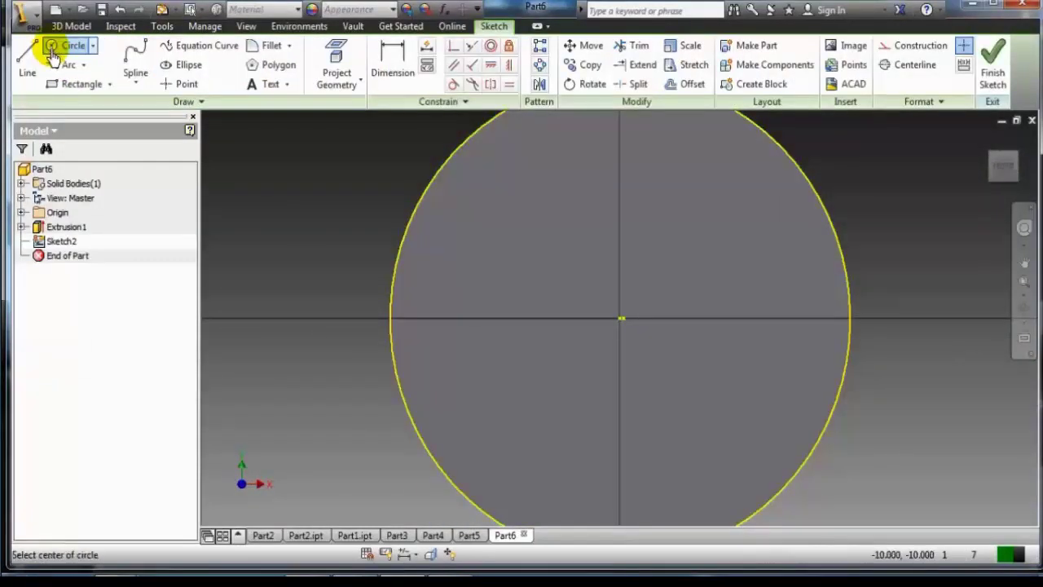
{"action": "left_click", "coordinate": [623, 321]}
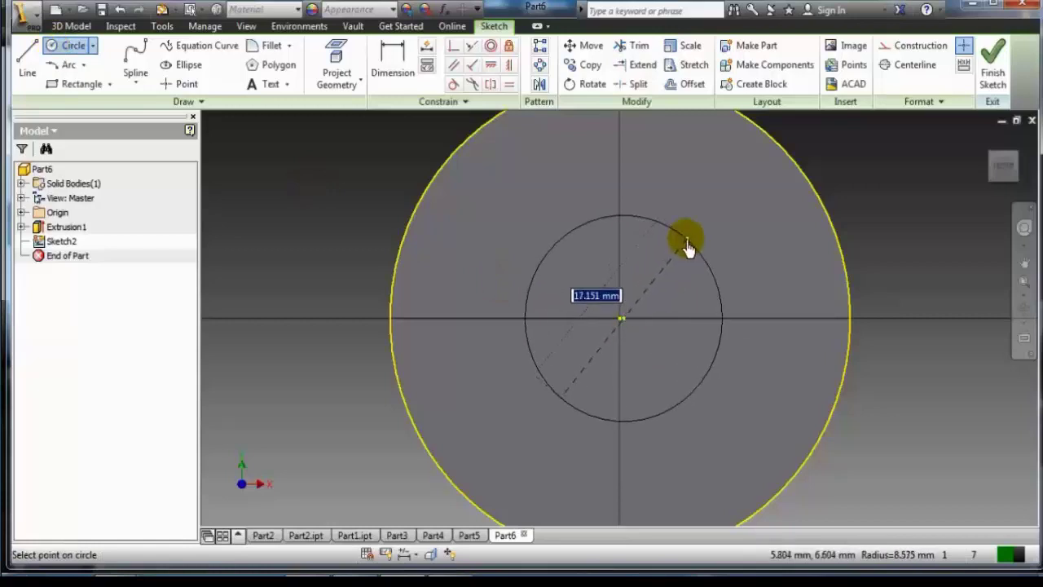
{"action": "type", "text": "32"}
{"action": "key", "text": "Return"}
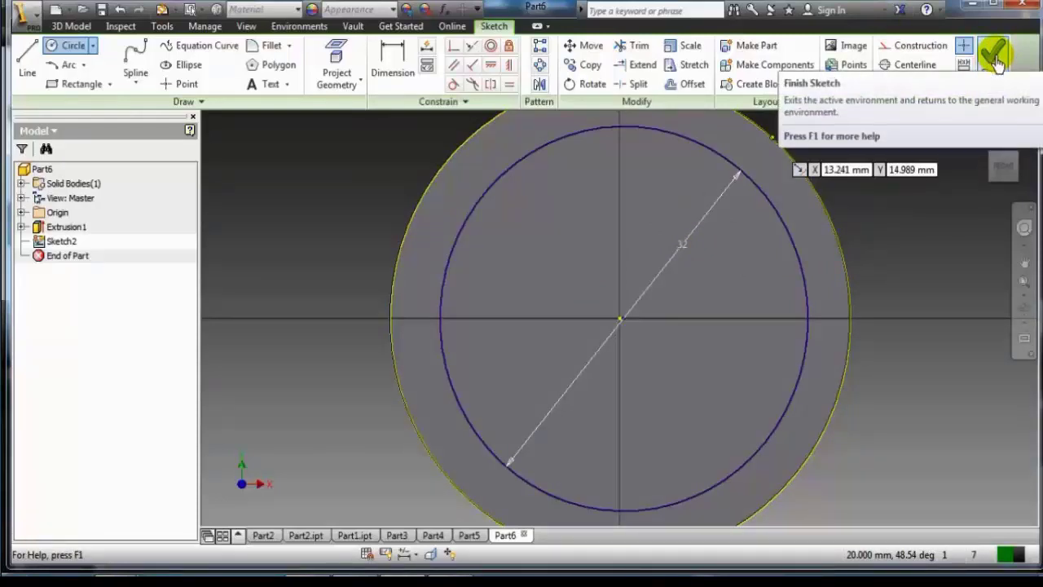
{"action": "left_click", "coordinate": [996, 57]}
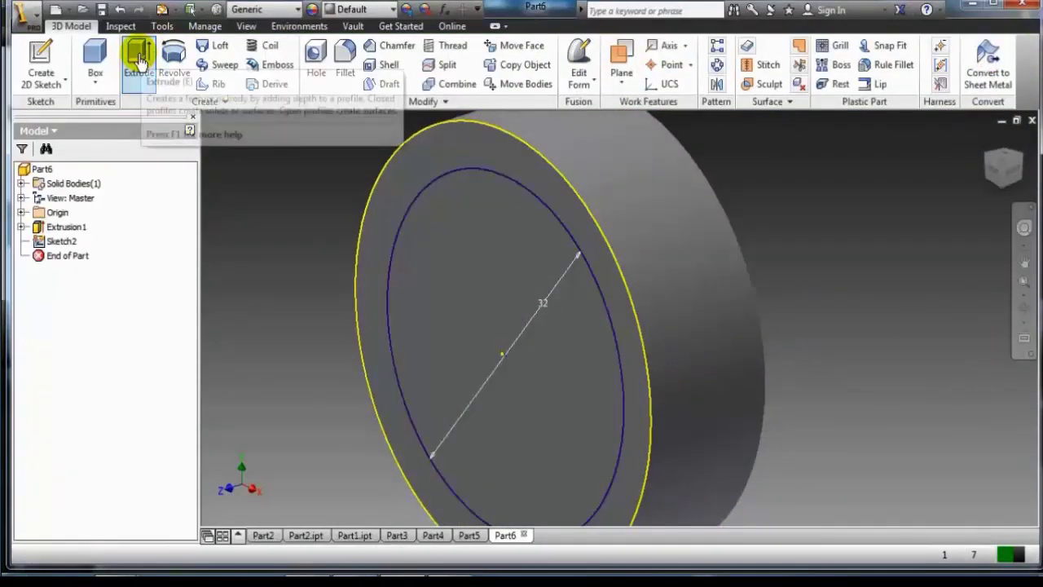
Step: Cut the 32 mm circle through the disc with an extrusion using the All extent
{"action": "left_click", "coordinate": [140, 58]}
{"action": "left_click", "coordinate": [519, 255]}
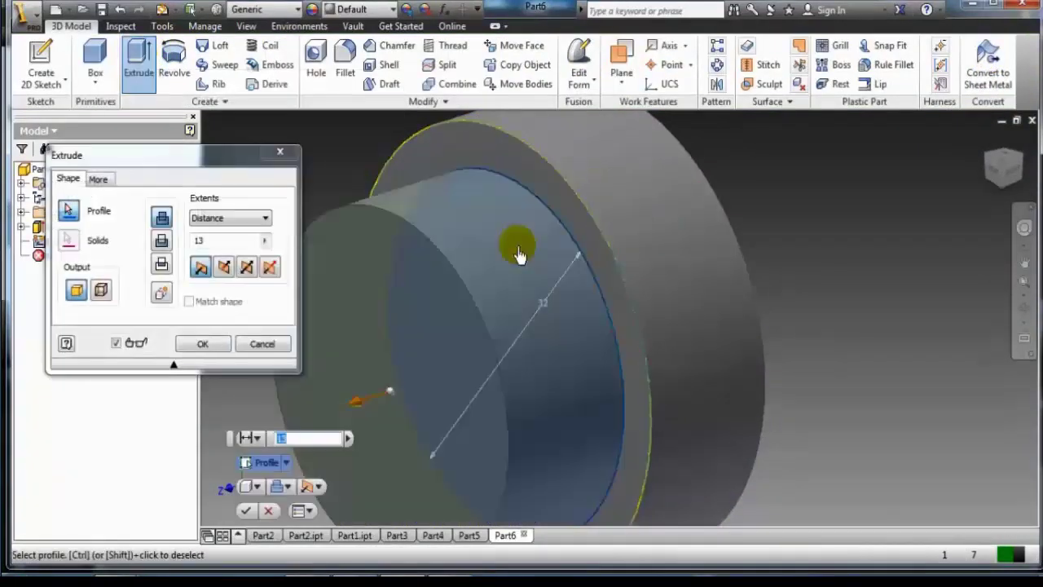
{"action": "left_click", "coordinate": [225, 267]}
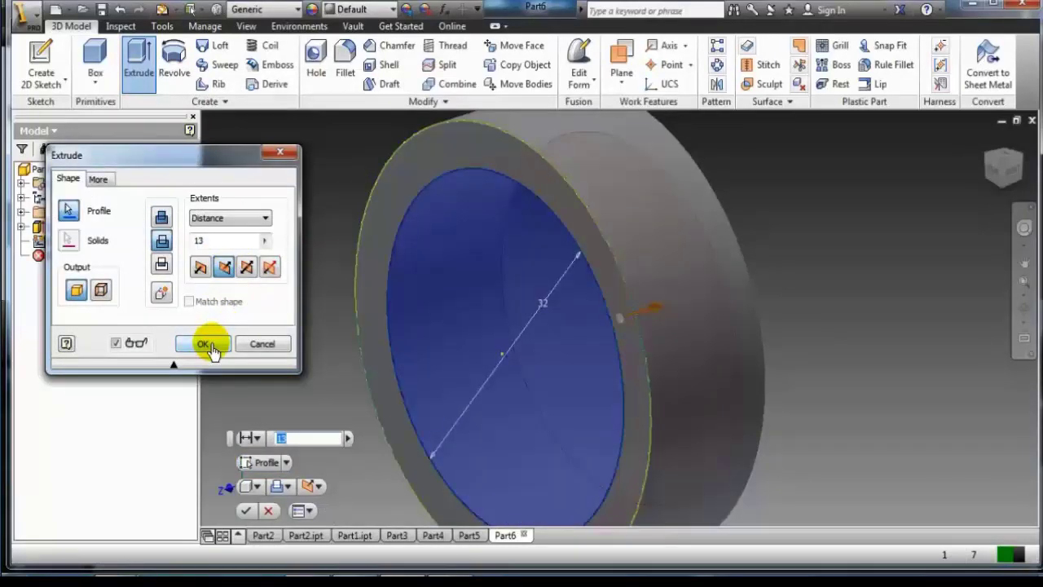
{"action": "left_click", "coordinate": [257, 218]}
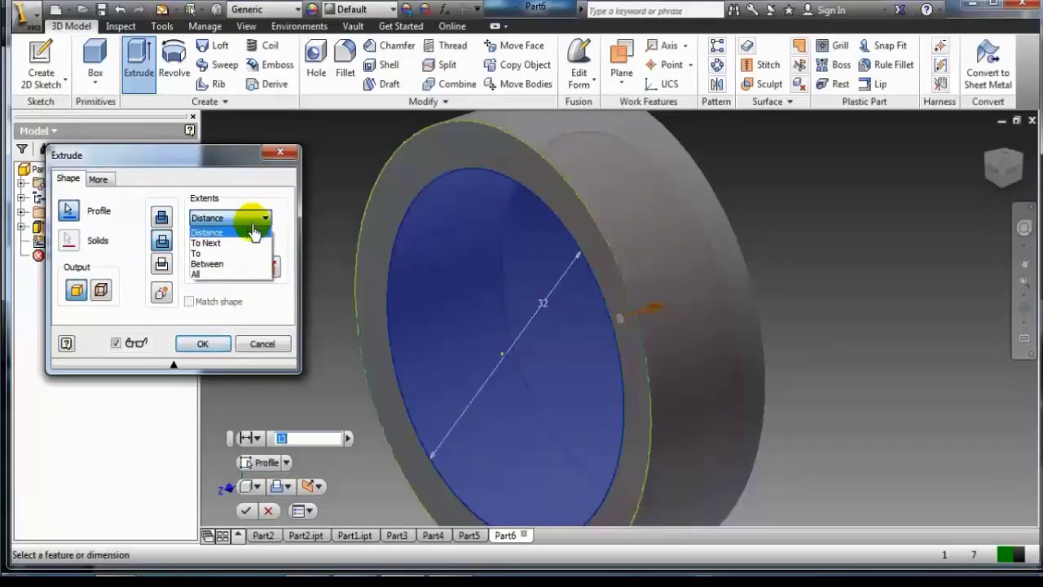
{"action": "left_click", "coordinate": [202, 274]}
{"action": "left_click", "coordinate": [204, 344]}
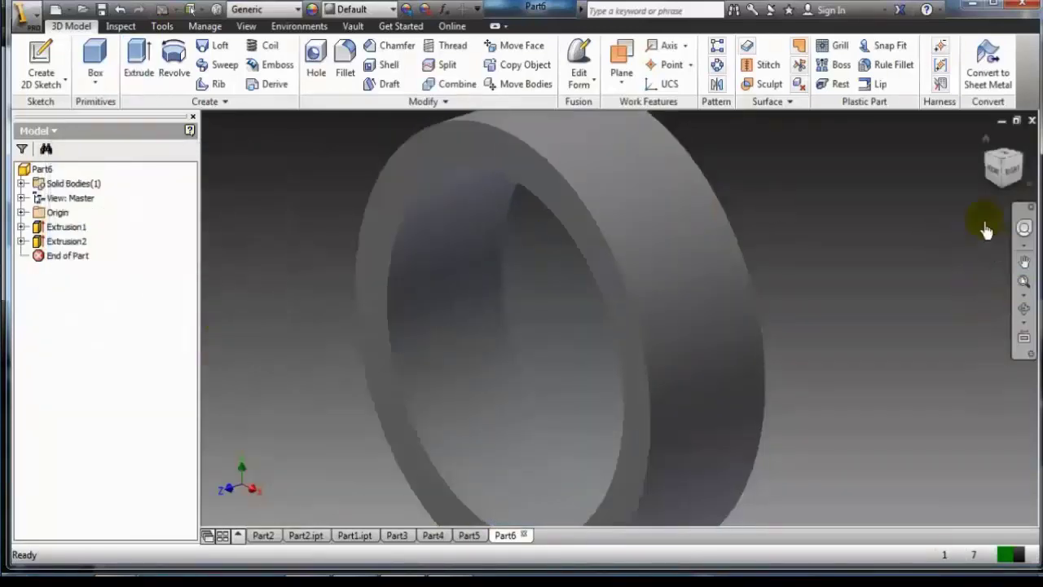
Step: On the ring's front face, sketch three lines joining the outer circle's two side points through a horizontal base about 50 mm wide, about 27 mm below centre
{"action": "left_click", "coordinate": [1025, 283]}
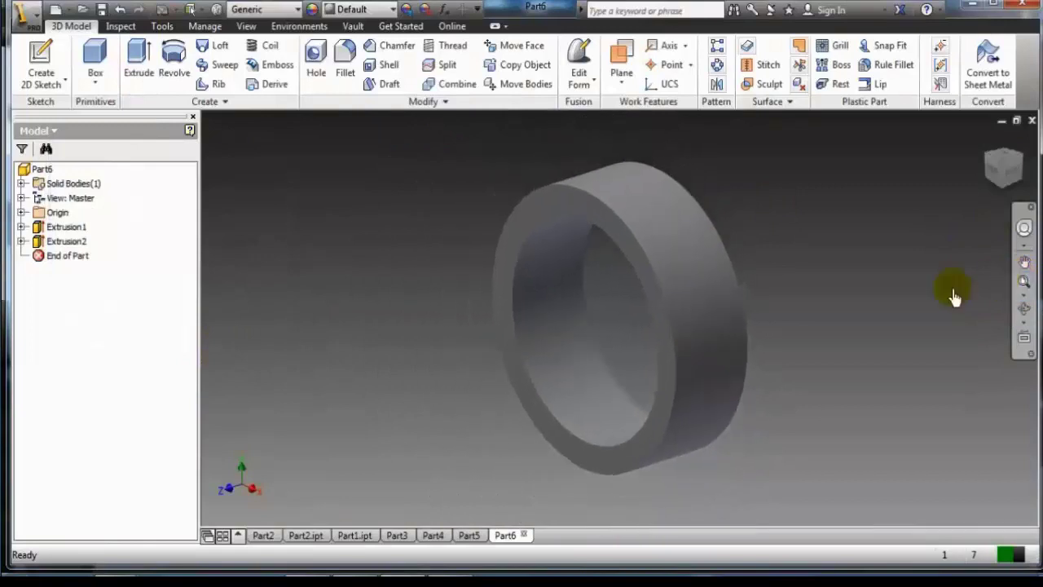
{"action": "left_click", "coordinate": [563, 204]}
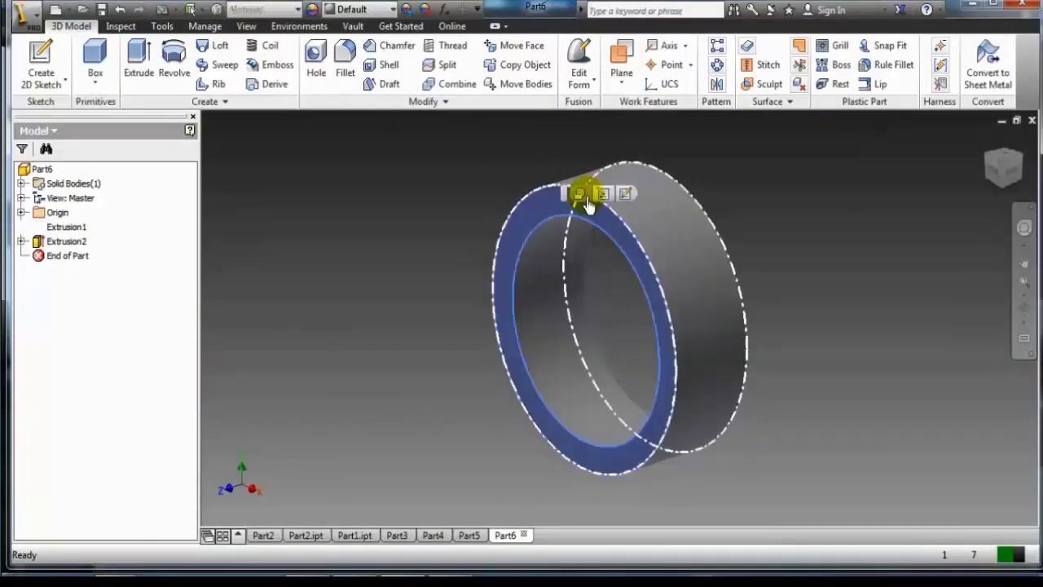
{"action": "left_click", "coordinate": [628, 200]}
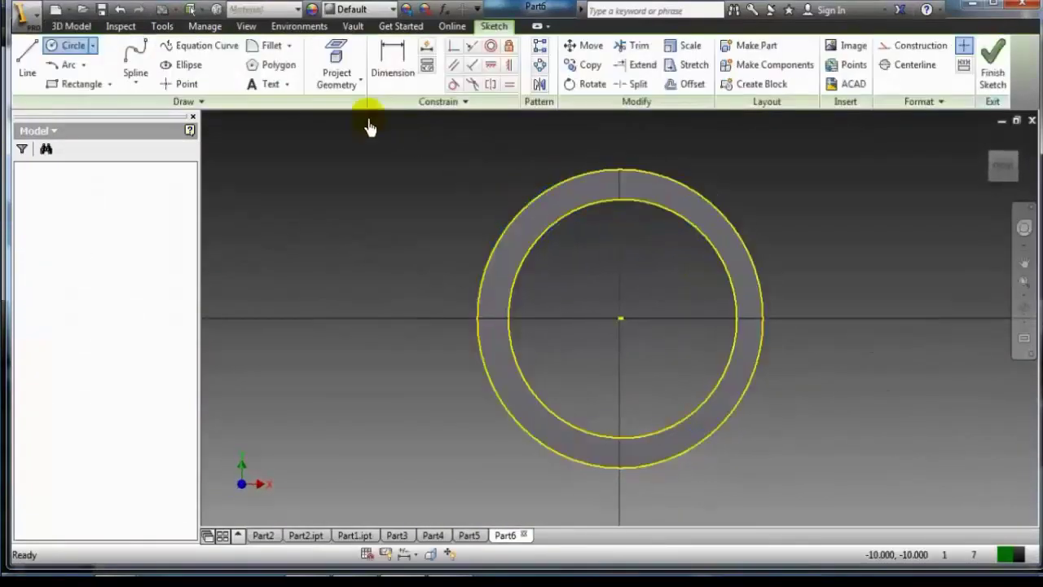
{"action": "left_click", "coordinate": [28, 59]}
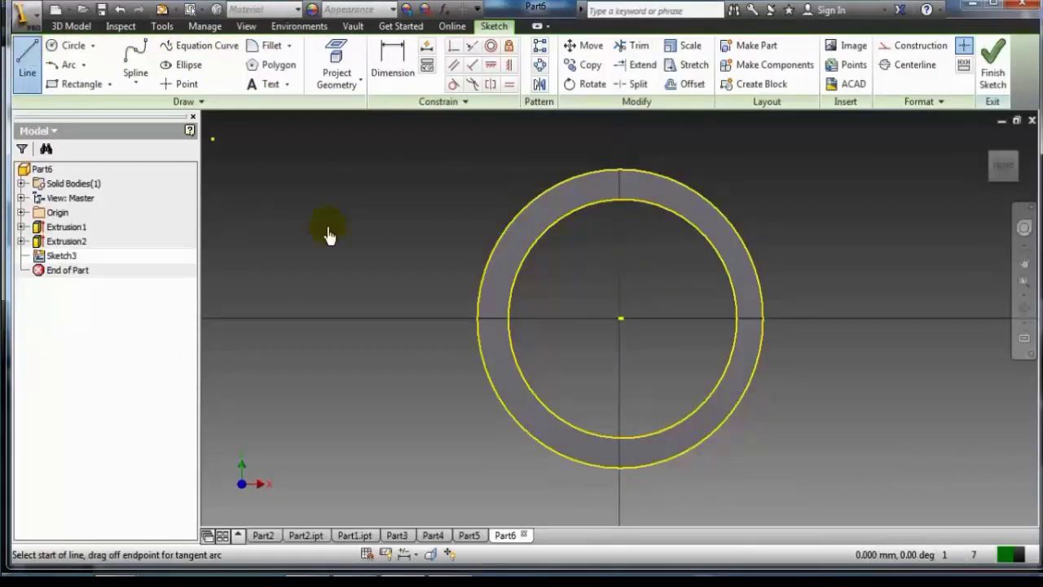
{"action": "left_click", "coordinate": [478, 320]}
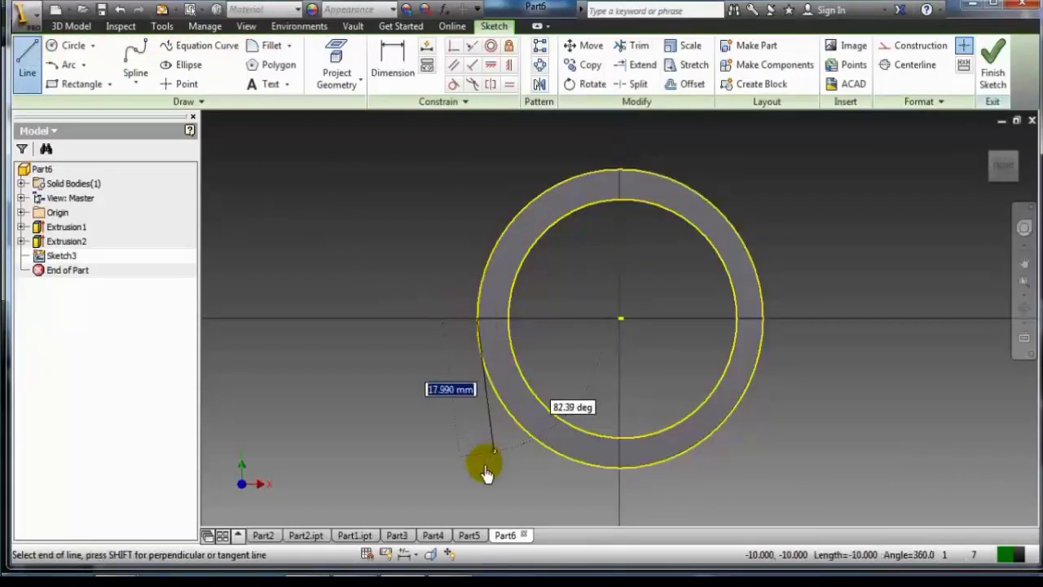
{"action": "left_click", "coordinate": [447, 520]}
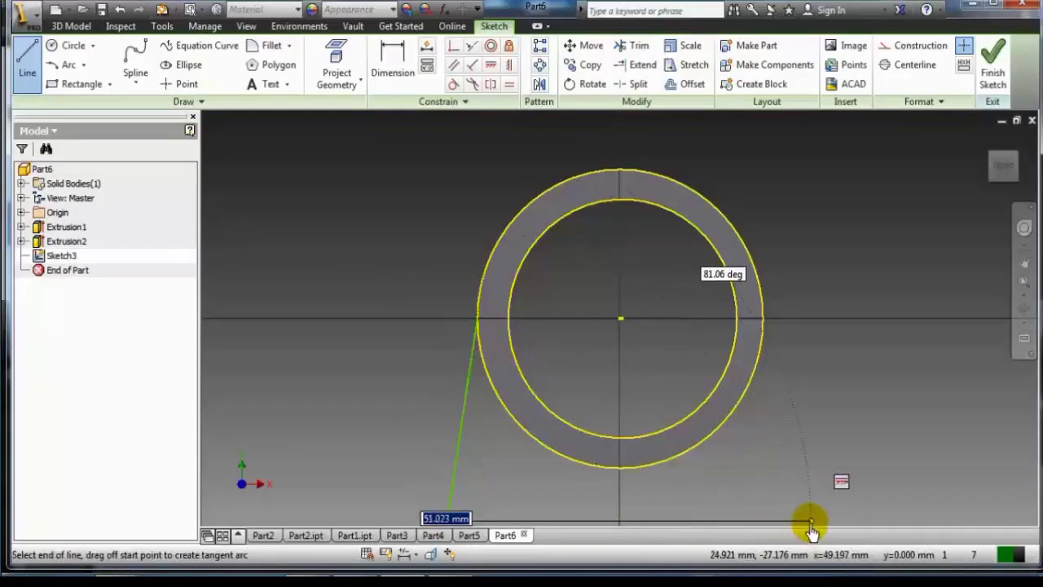
{"action": "left_click", "coordinate": [808, 521]}
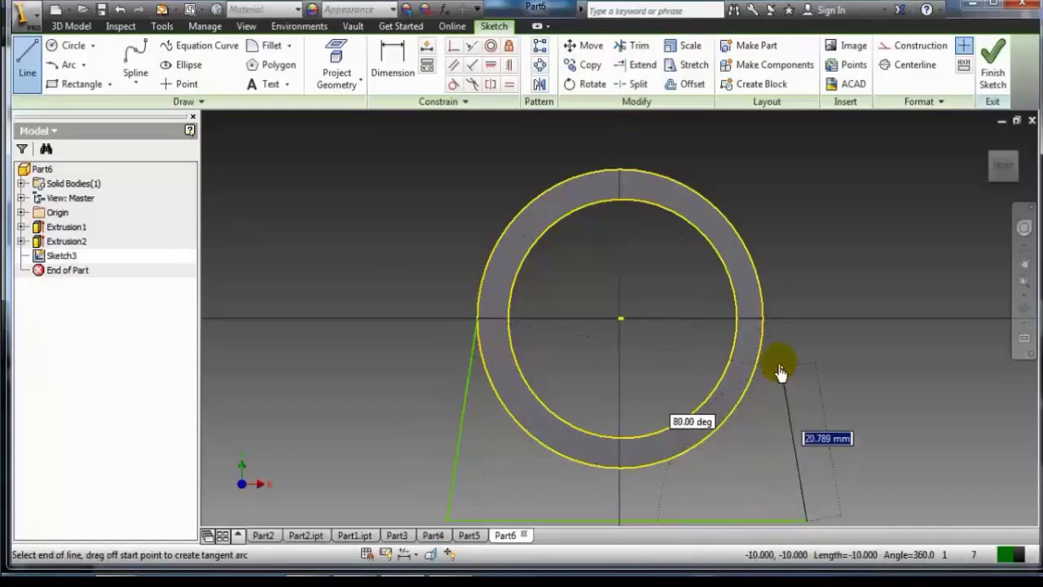
{"action": "left_click", "coordinate": [764, 326]}
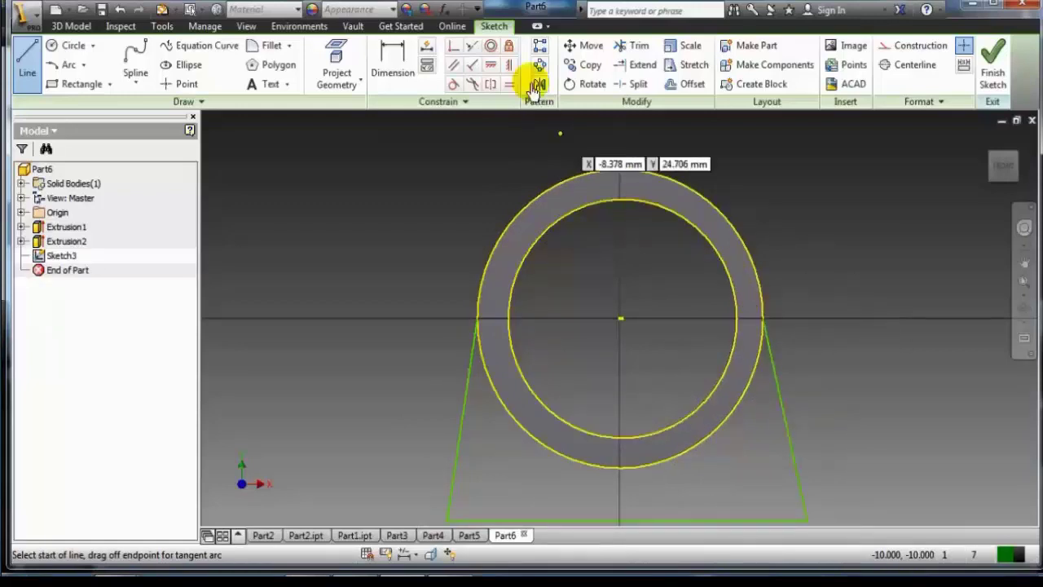
Step: Dimension the horizontal base line and set its length to 84 mm
{"action": "left_click", "coordinate": [394, 57]}
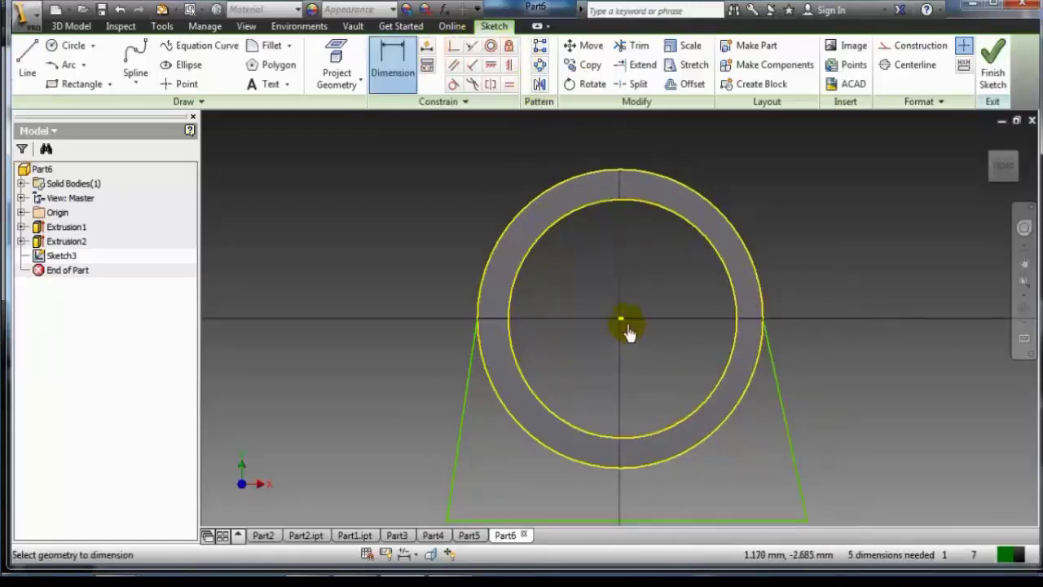
{"action": "left_click", "coordinate": [530, 520]}
{"action": "left_click", "coordinate": [526, 501]}
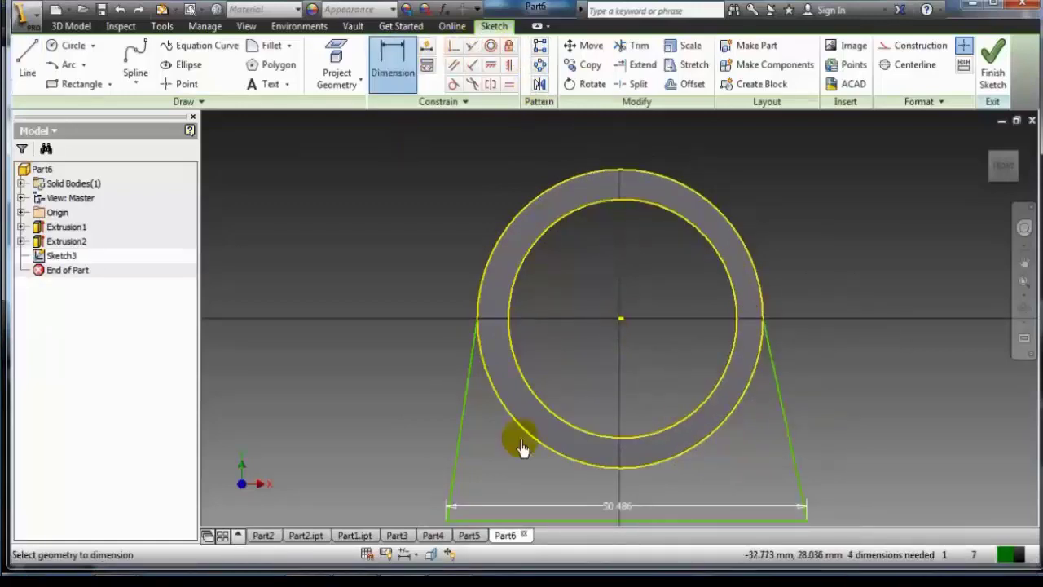
{"action": "left_click", "coordinate": [613, 507]}
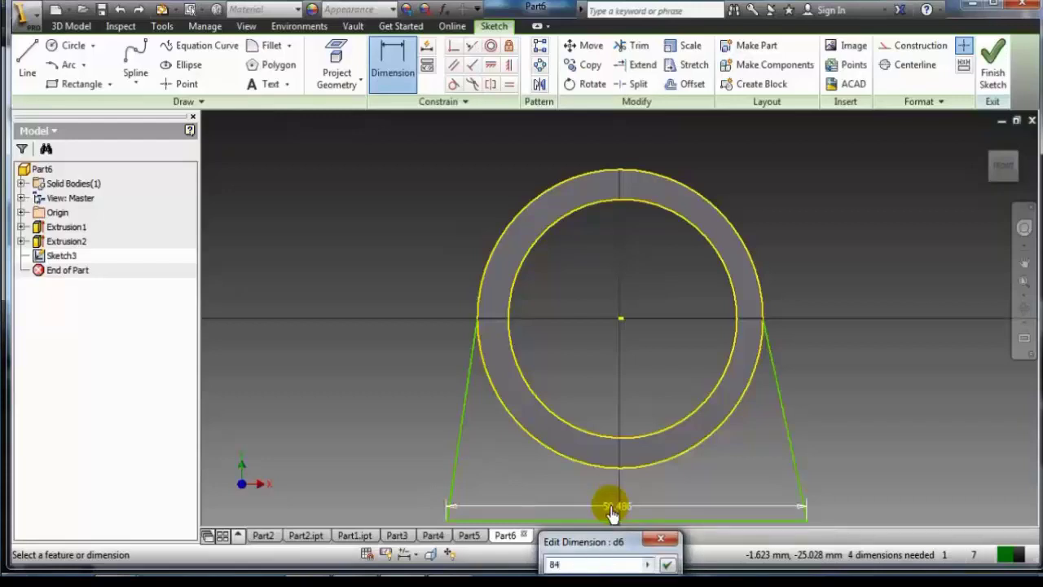
{"action": "type", "text": "84"}
{"action": "key", "text": "Return"}
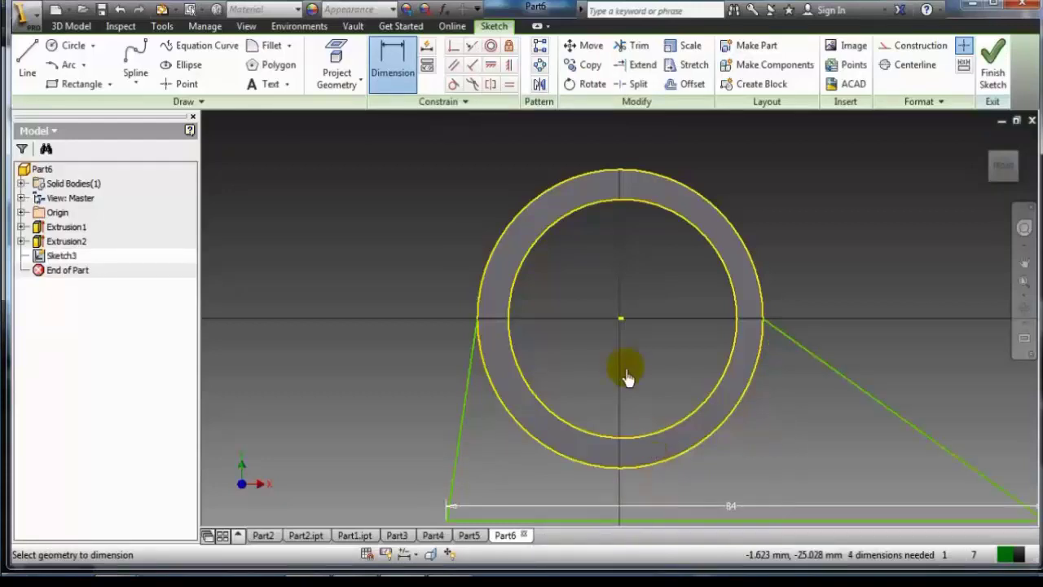
Step: Dimension the vertical distance from the ring's centre to the base line and set it to 90 mm
{"action": "left_click", "coordinate": [398, 85]}
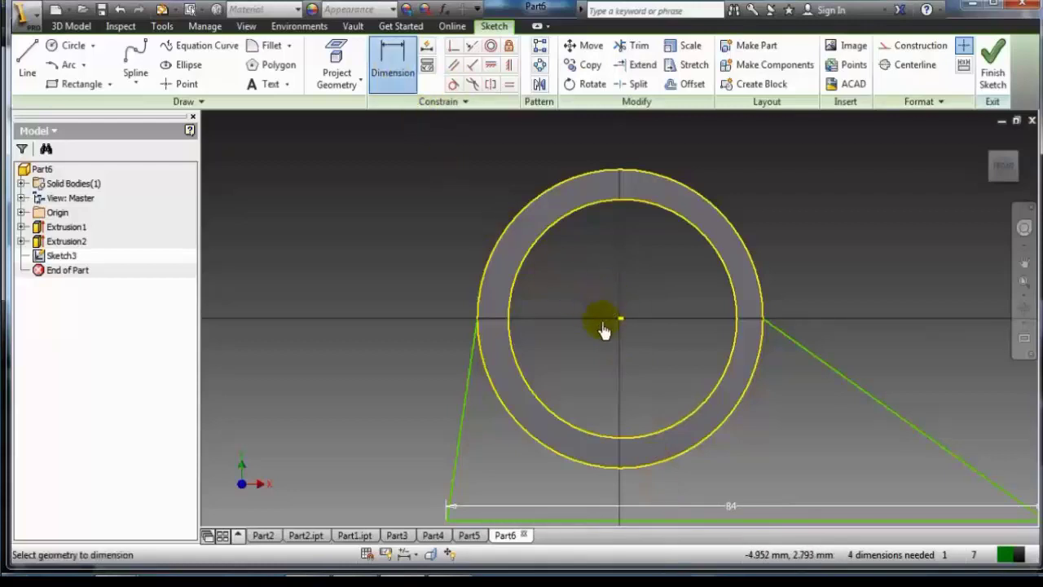
{"action": "left_click", "coordinate": [621, 320]}
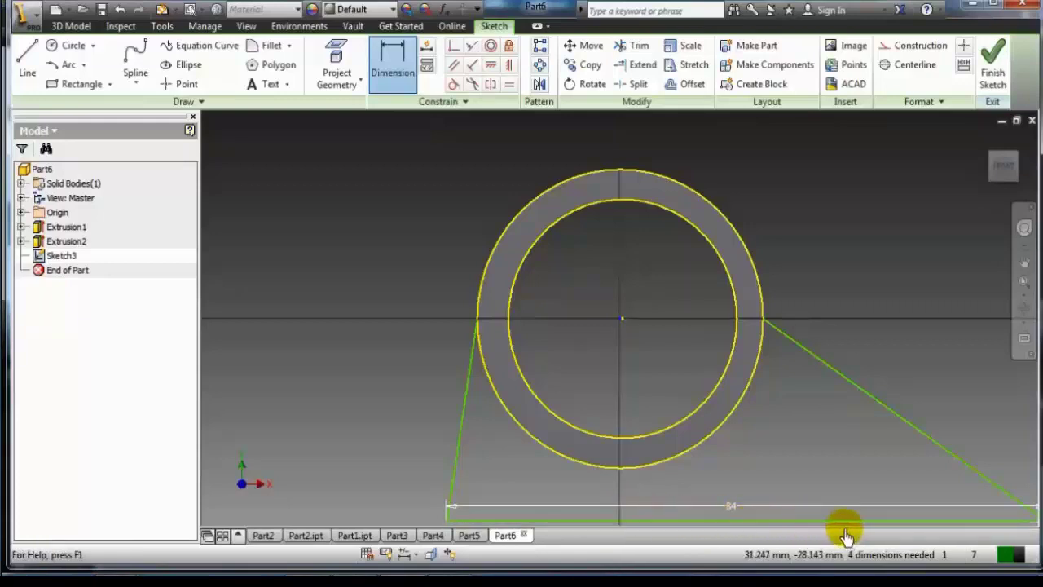
{"action": "left_click", "coordinate": [808, 525]}
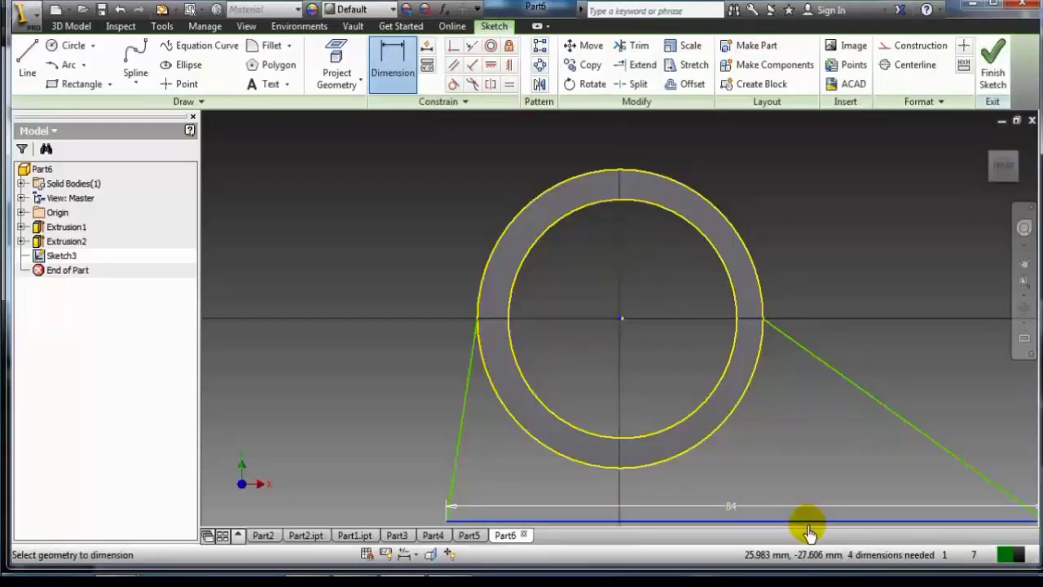
{"action": "left_click", "coordinate": [286, 410]}
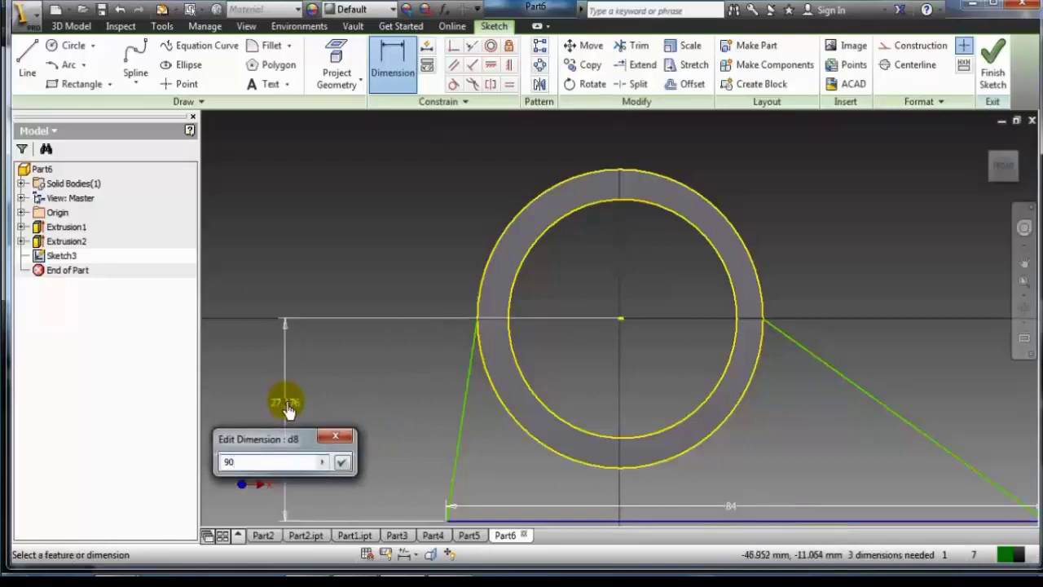
{"action": "key", "text": "Return"}
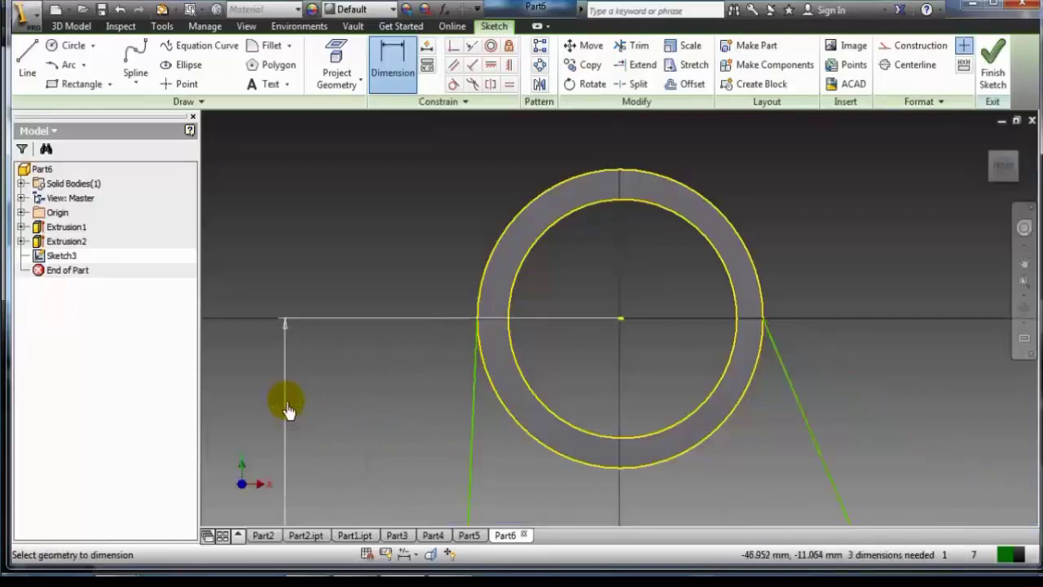
Step: Centre the base line under the ring by applying a vertical constraint between the ring's centre and the line's midpoint
{"action": "left_click", "coordinate": [1027, 283]}
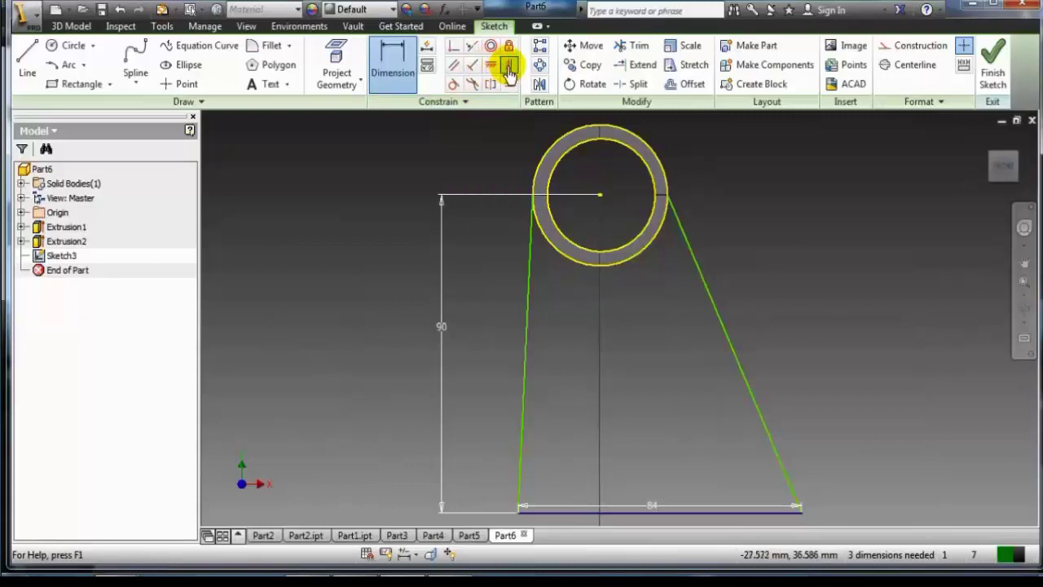
{"action": "left_click", "coordinate": [508, 68]}
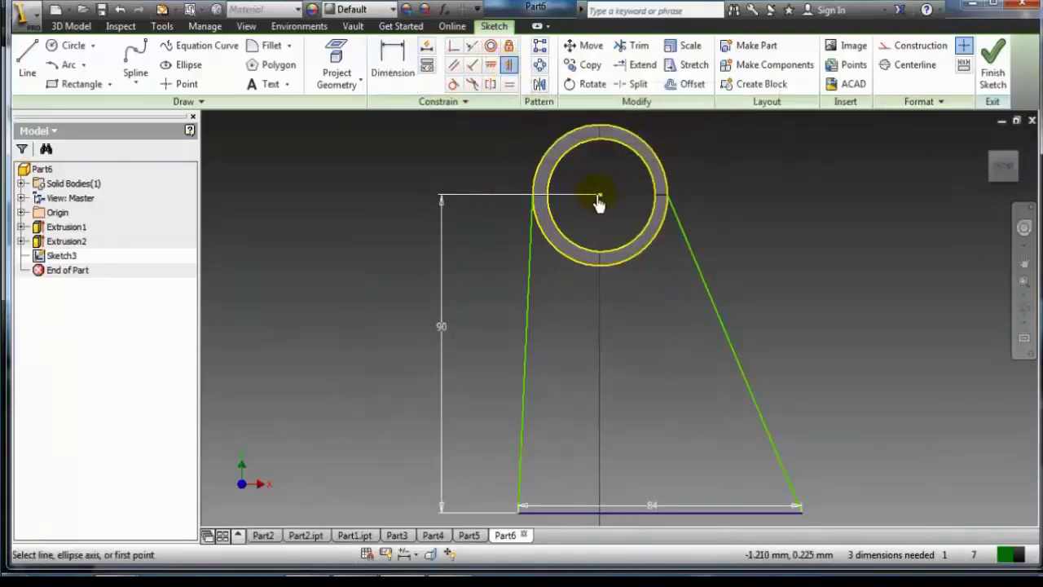
{"action": "left_click", "coordinate": [662, 512]}
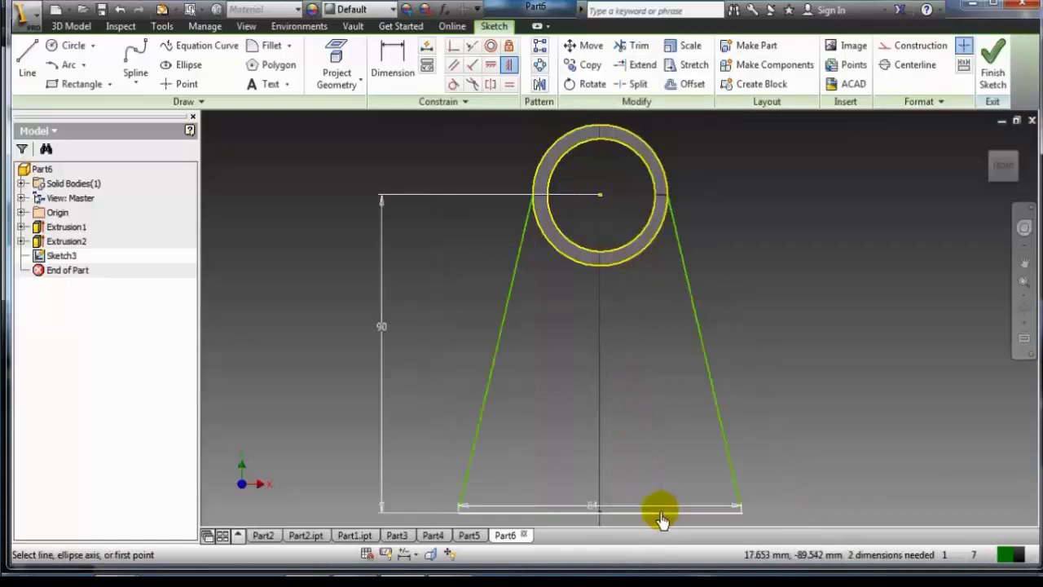
Step: Make both slanted side lines tangent to the ring's outer circle
{"action": "left_click", "coordinate": [452, 85]}
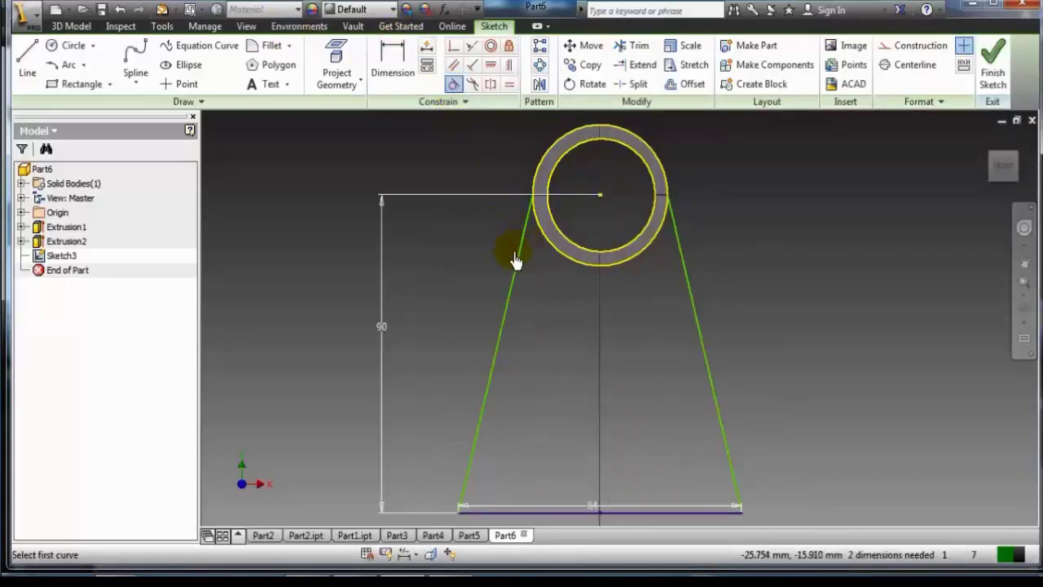
{"action": "left_click", "coordinate": [518, 269]}
{"action": "left_click", "coordinate": [539, 235]}
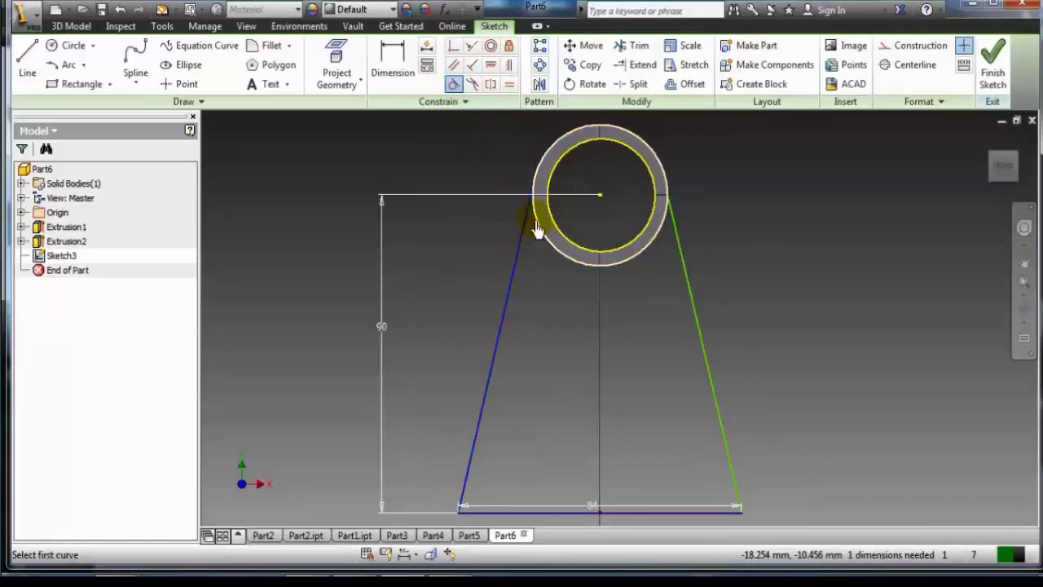
{"action": "left_click", "coordinate": [454, 86]}
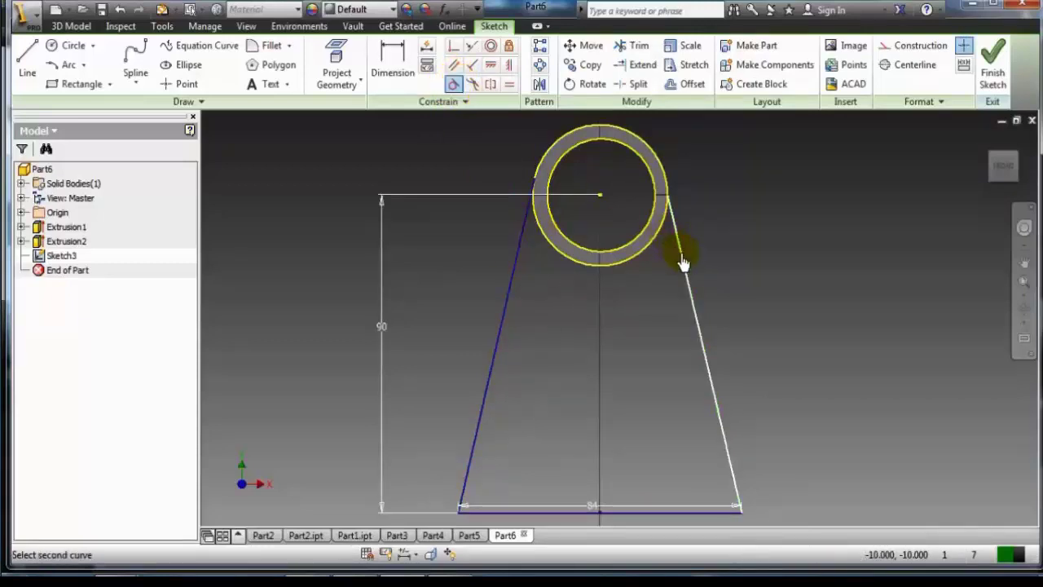
{"action": "left_click", "coordinate": [667, 236]}
{"action": "left_click", "coordinate": [665, 235]}
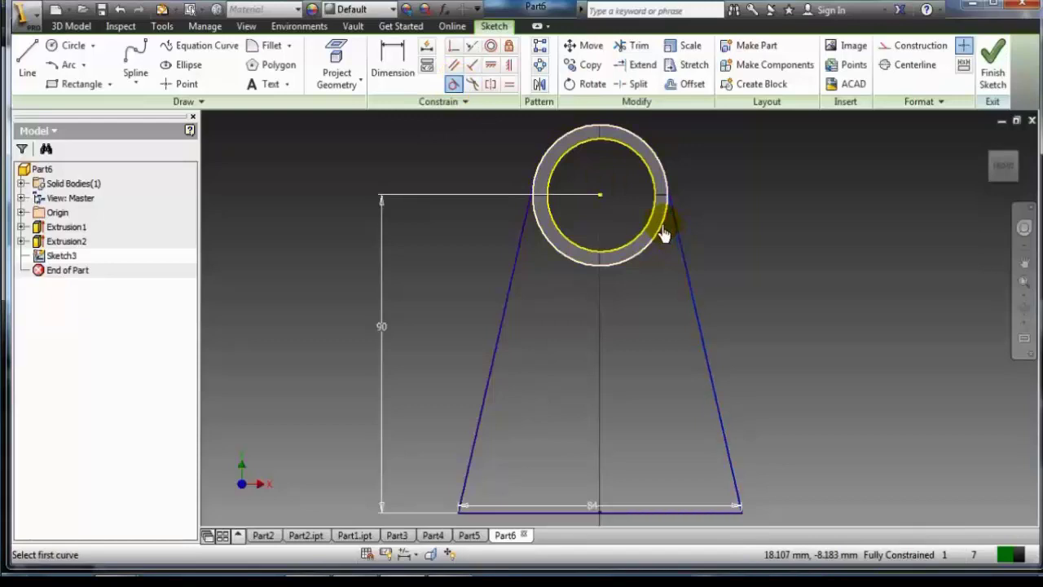
Step: Finish the sketch and extrude the tapered support profile 10 mm backward, along the ring's depth, joined to the ring
{"action": "left_click", "coordinate": [991, 70]}
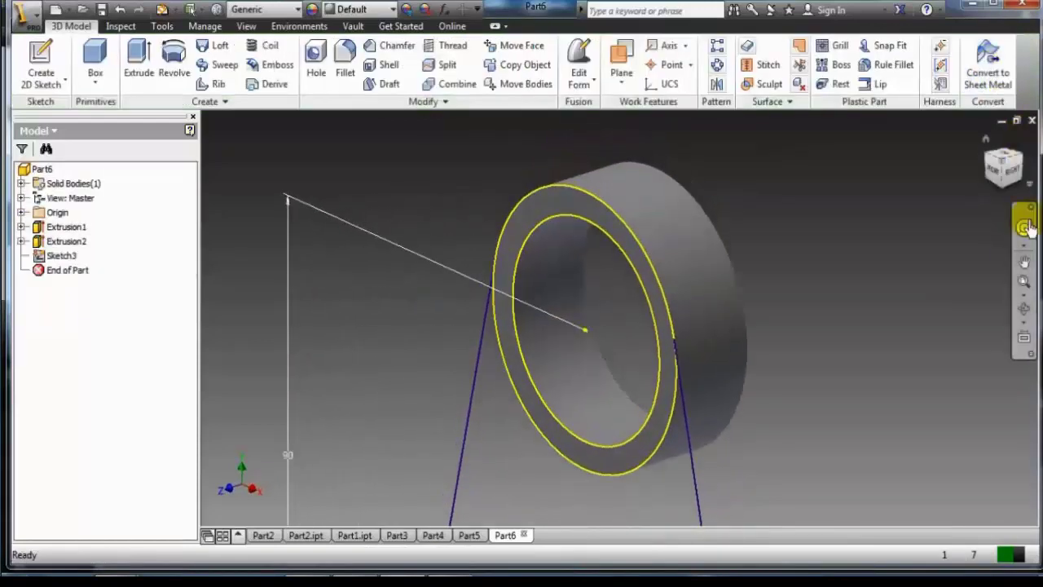
{"action": "left_click", "coordinate": [1026, 282]}
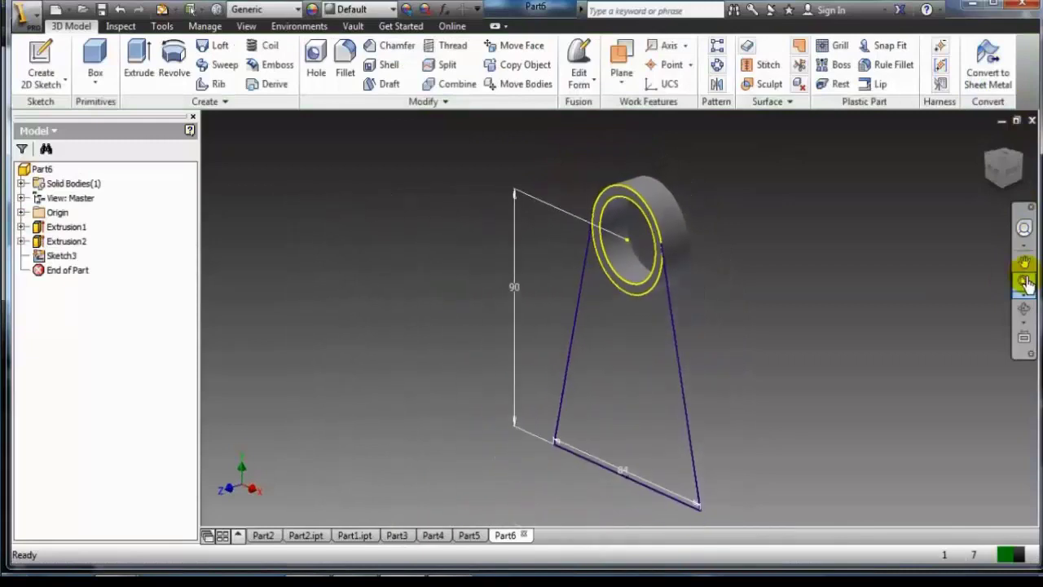
{"action": "left_click", "coordinate": [140, 53]}
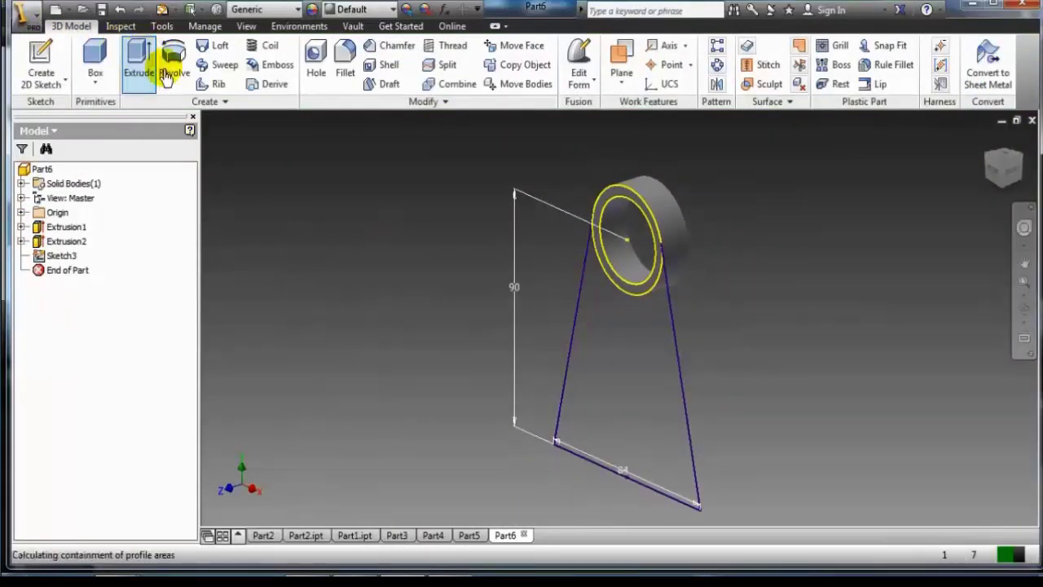
{"action": "left_click", "coordinate": [585, 340]}
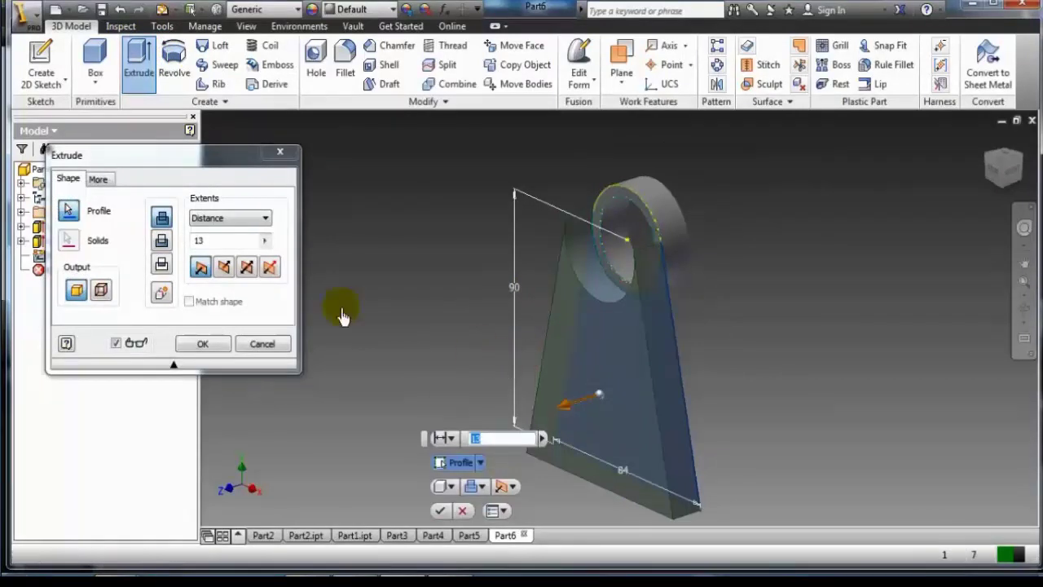
{"action": "left_click", "coordinate": [225, 261]}
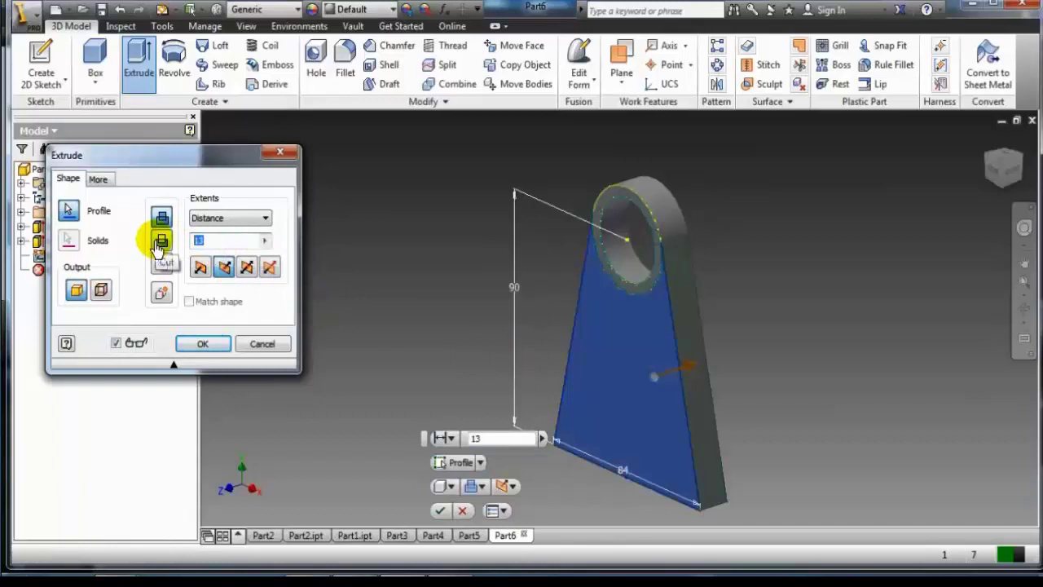
{"action": "type", "text": "0"}
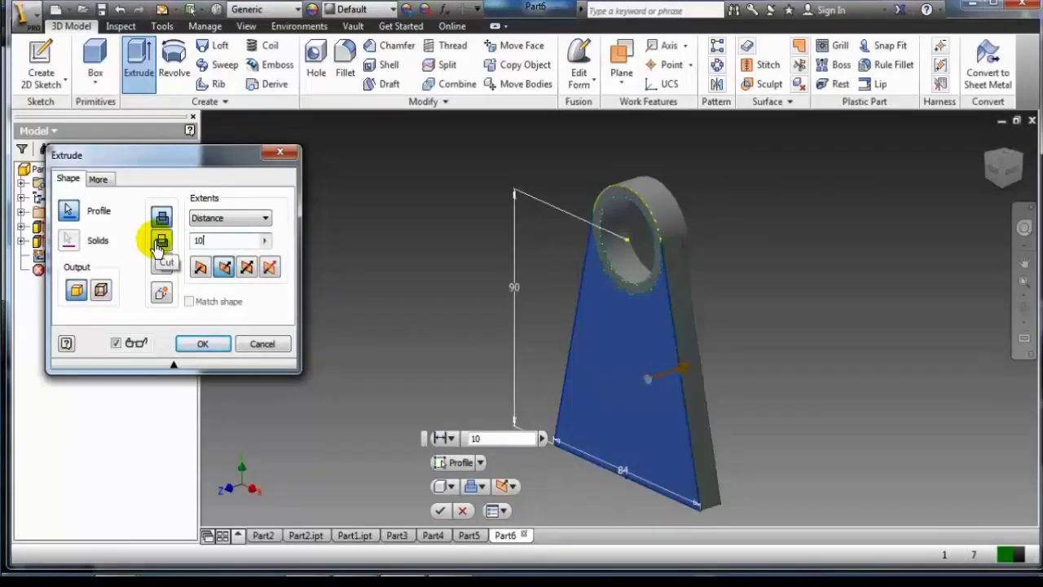
{"action": "key", "text": "Return"}
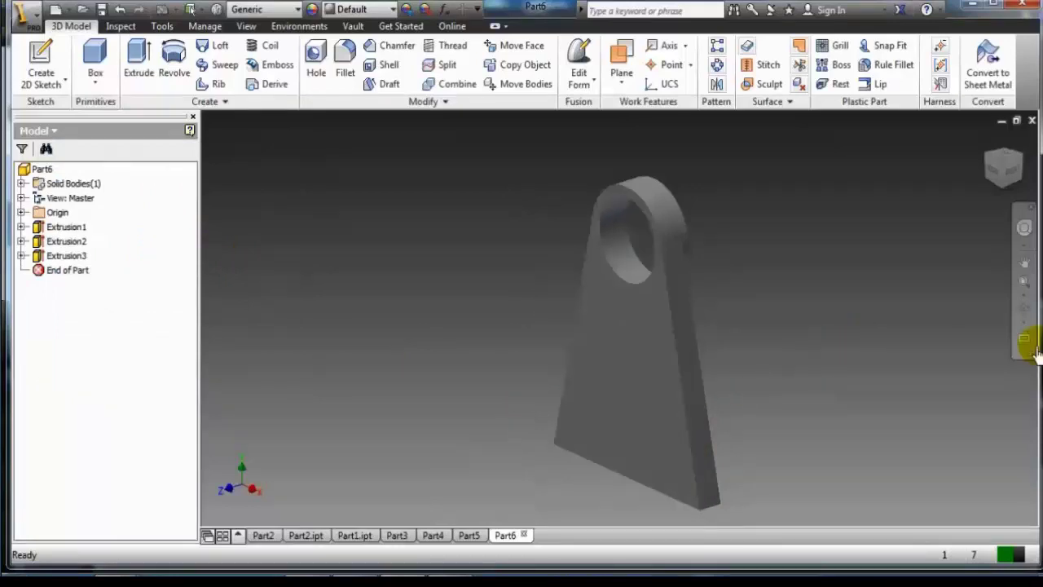
Step: Start a sketch on the support's rear face and draw an 84 by 10 mm rectangle directly below its bottom edge
{"action": "left_click", "coordinate": [1024, 308]}
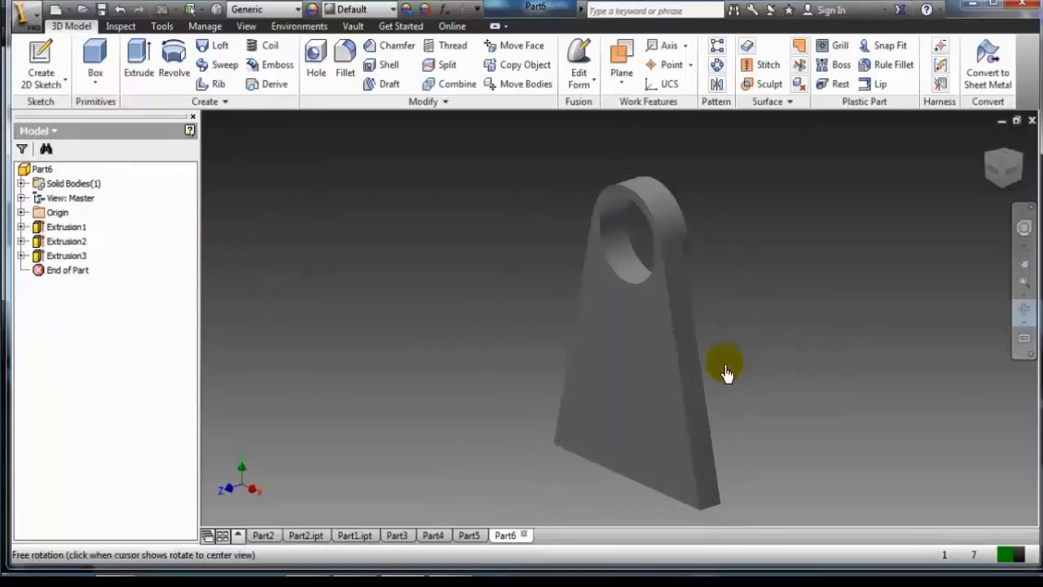
{"action": "left_click_drag", "start_coordinate": [727, 373], "coordinate": [552, 350]}
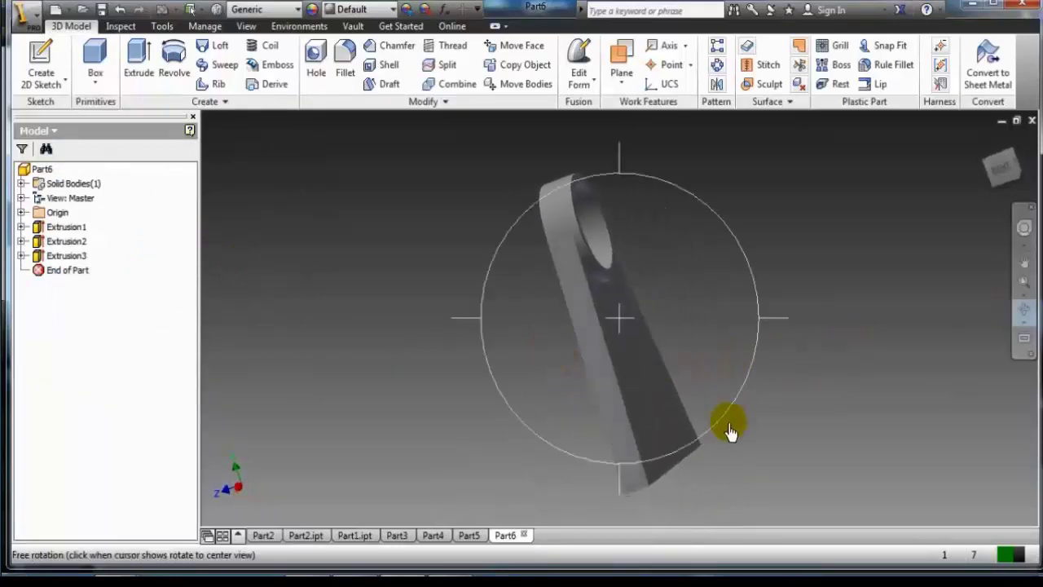
{"action": "left_click_drag", "start_coordinate": [730, 432], "coordinate": [624, 444]}
{"action": "left_click_drag", "start_coordinate": [624, 354], "coordinate": [489, 295]}
{"action": "left_click_drag", "start_coordinate": [559, 230], "coordinate": [502, 245]}
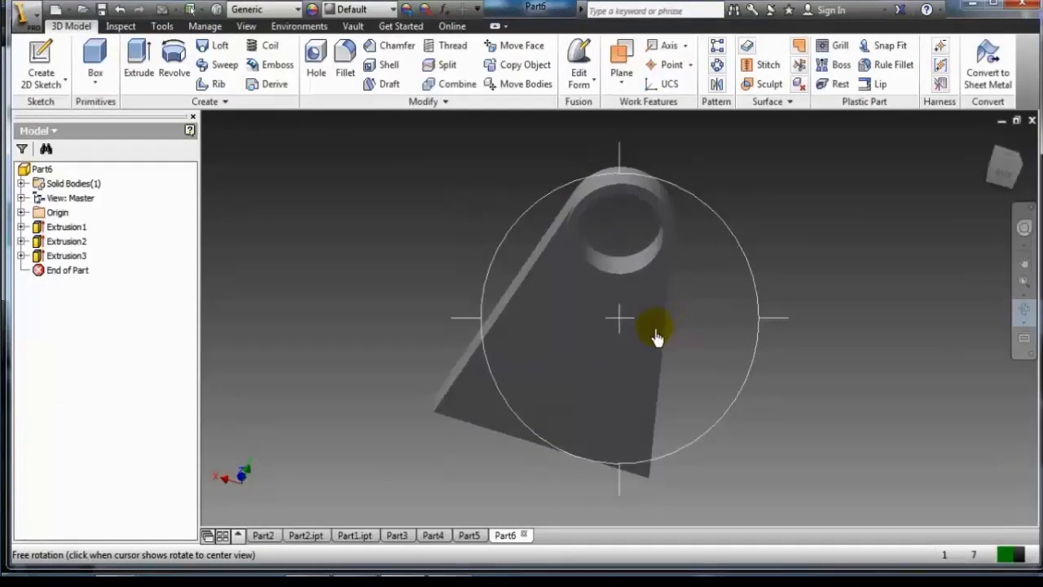
{"action": "key", "text": "Escape"}
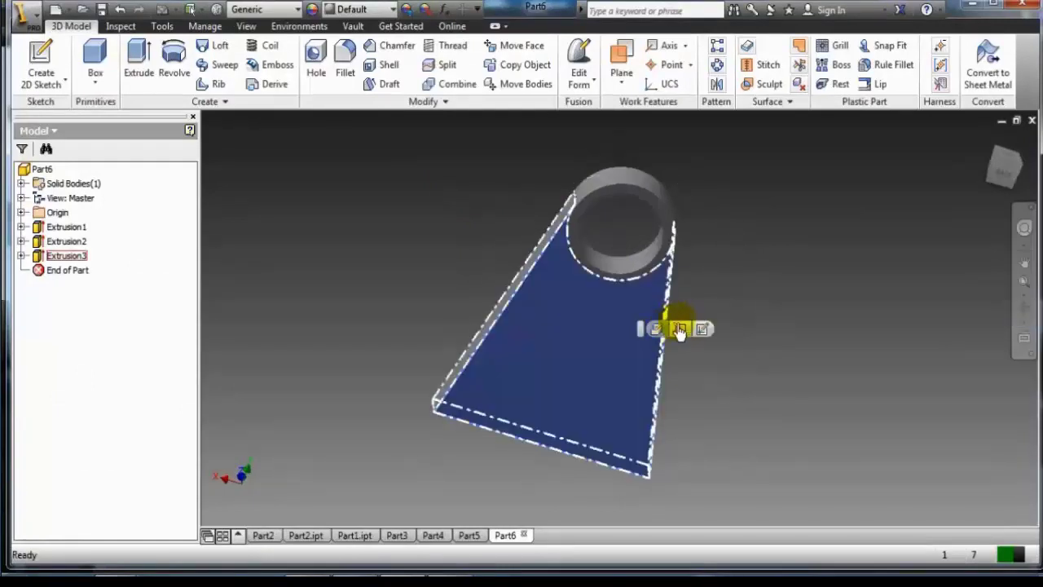
{"action": "left_click", "coordinate": [702, 331]}
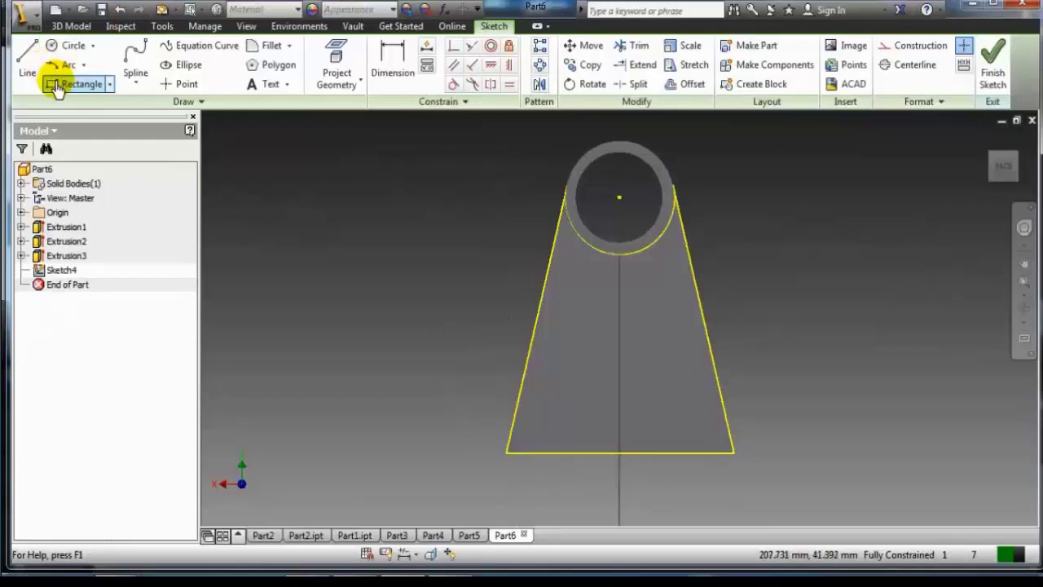
{"action": "left_click", "coordinate": [57, 86]}
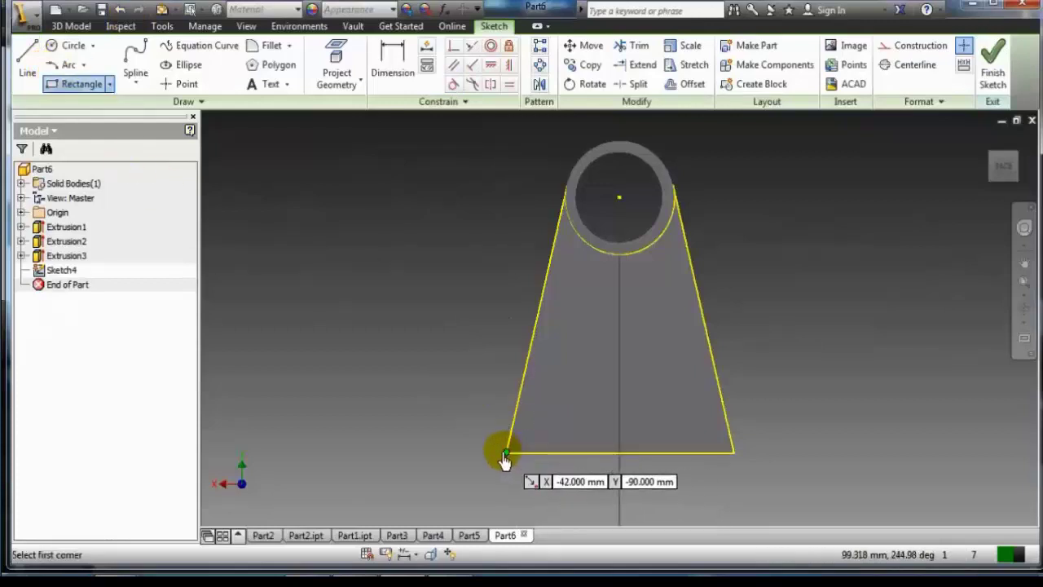
{"action": "left_click", "coordinate": [506, 453]}
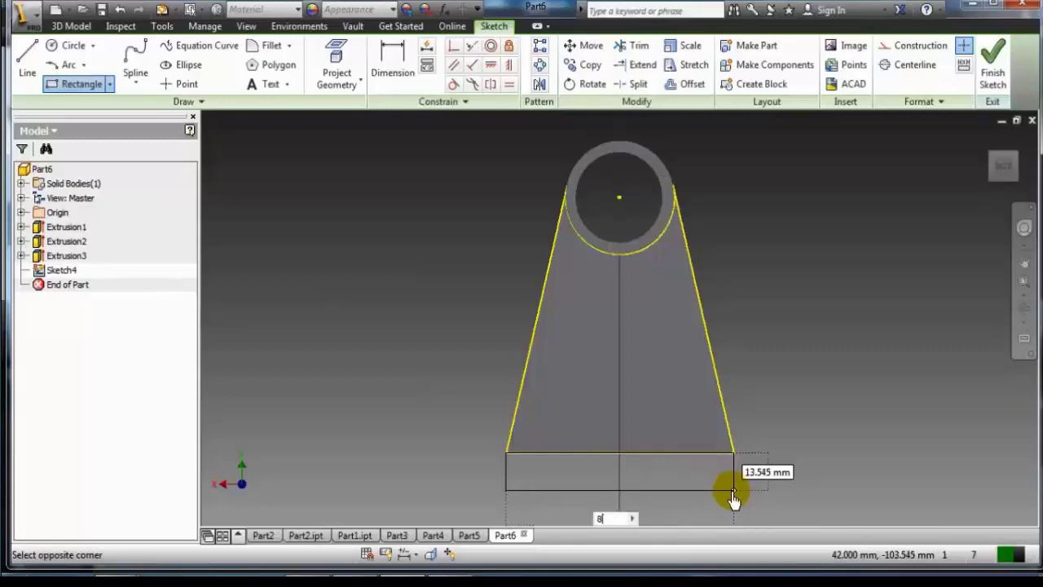
{"action": "key", "text": "Tab"}
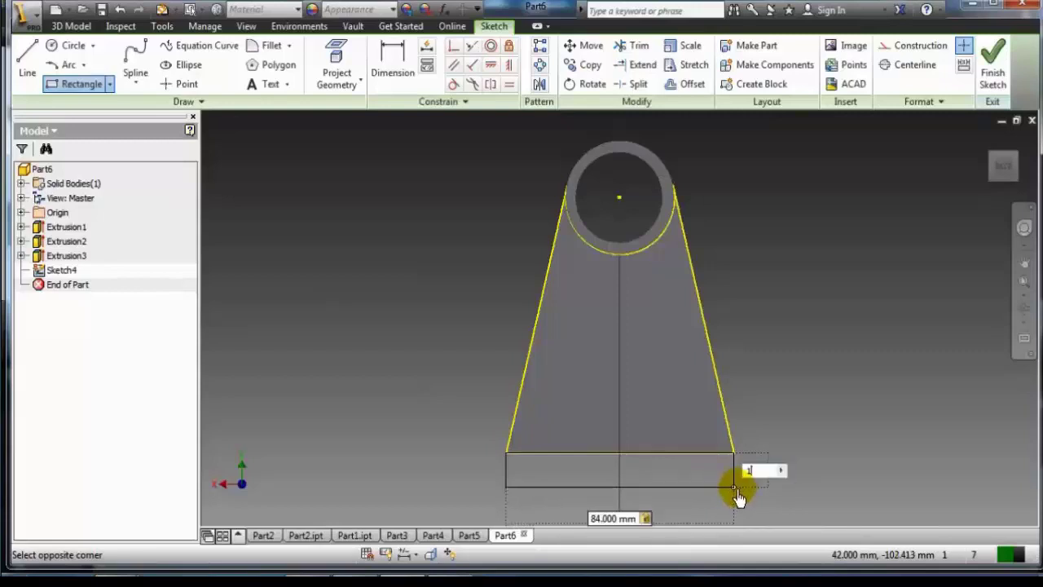
{"action": "key", "text": "Return"}
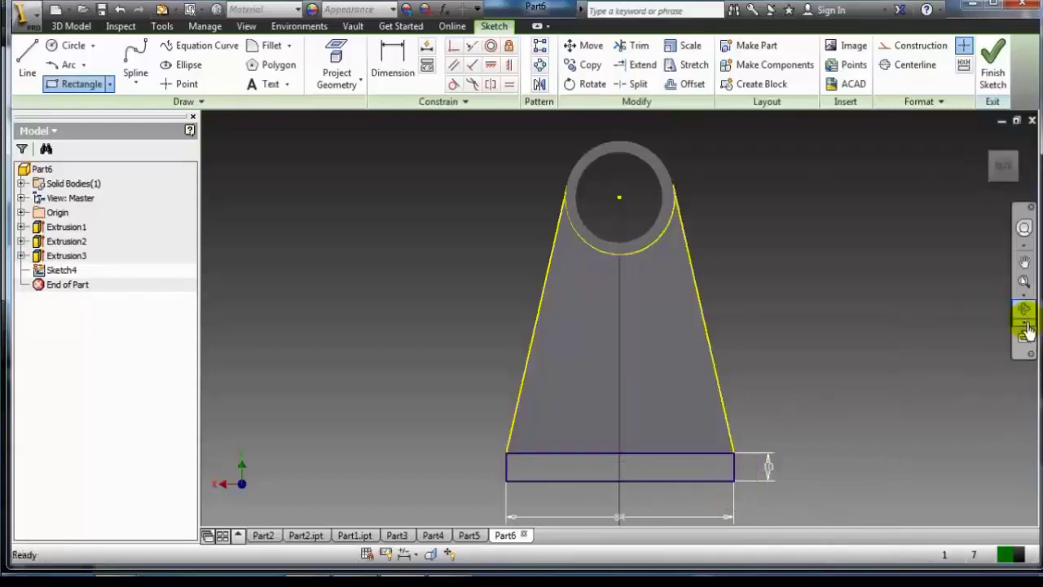
Step: Finish the sketch and extrude the rectangle 50 mm in the reversed direction, through and past the support's front face, as the base plate
{"action": "left_click", "coordinate": [988, 81]}
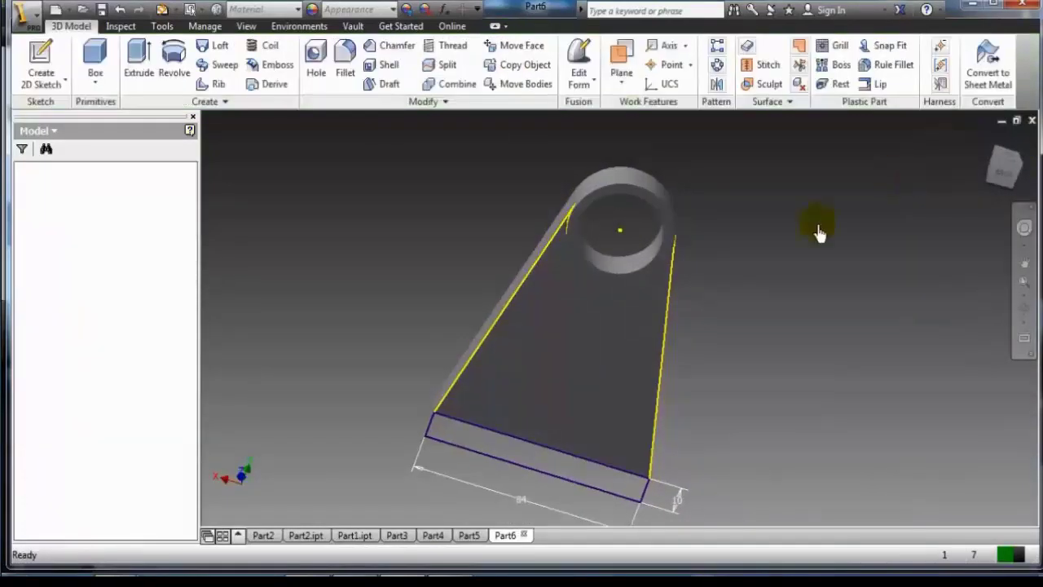
{"action": "left_click", "coordinate": [139, 72]}
{"action": "left_click", "coordinate": [463, 440]}
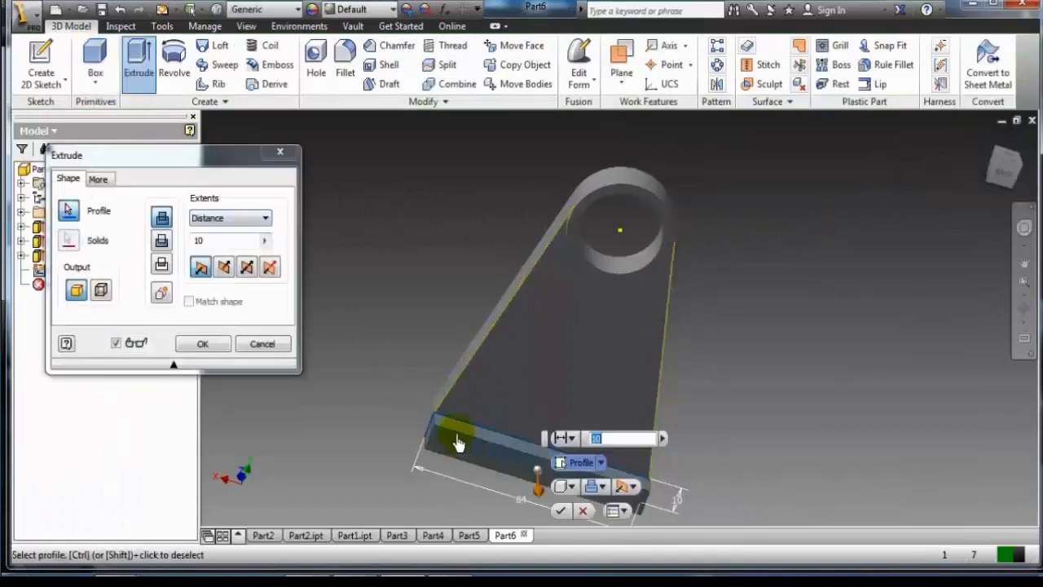
{"action": "left_click", "coordinate": [222, 272]}
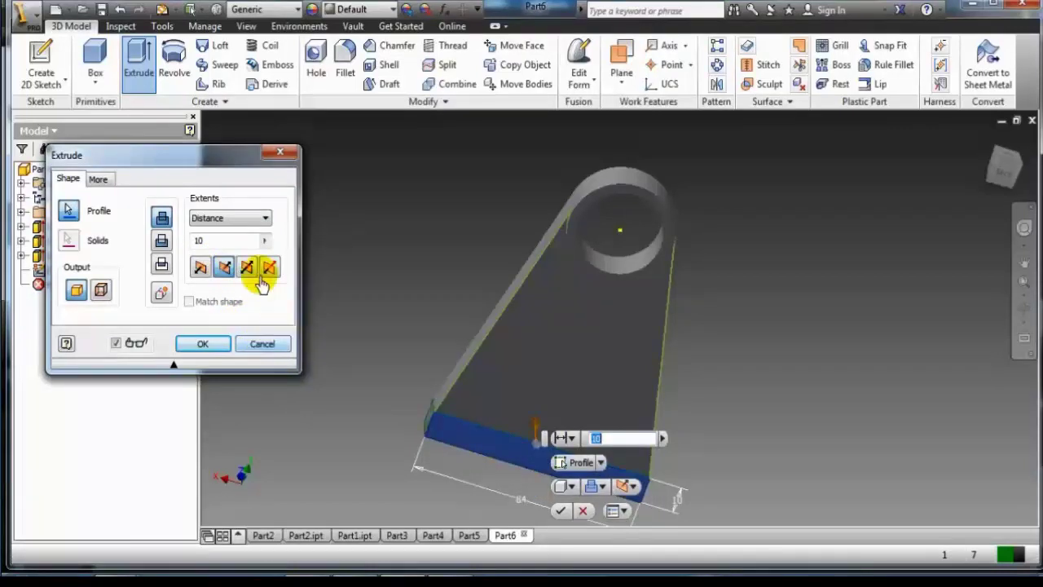
{"action": "left_click", "coordinate": [204, 240]}
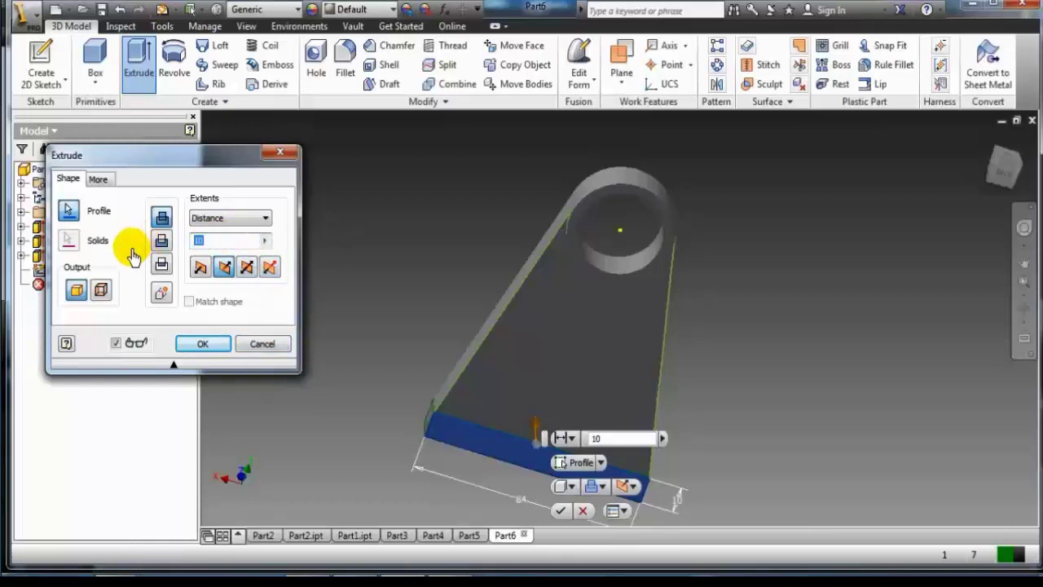
{"action": "type", "text": "50"}
{"action": "key", "text": "Return"}
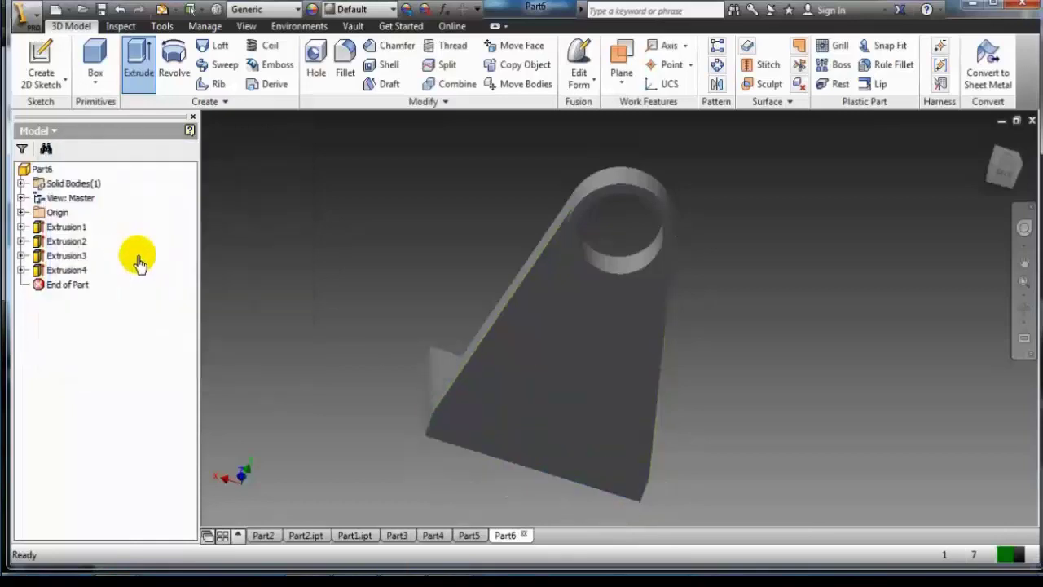
Step: Place a linear hole on the base plate's top face with a flat drill point and a 10 mm diameter
{"action": "left_click", "coordinate": [1025, 312]}
{"action": "left_click_drag", "start_coordinate": [652, 384], "coordinate": [600, 487]}
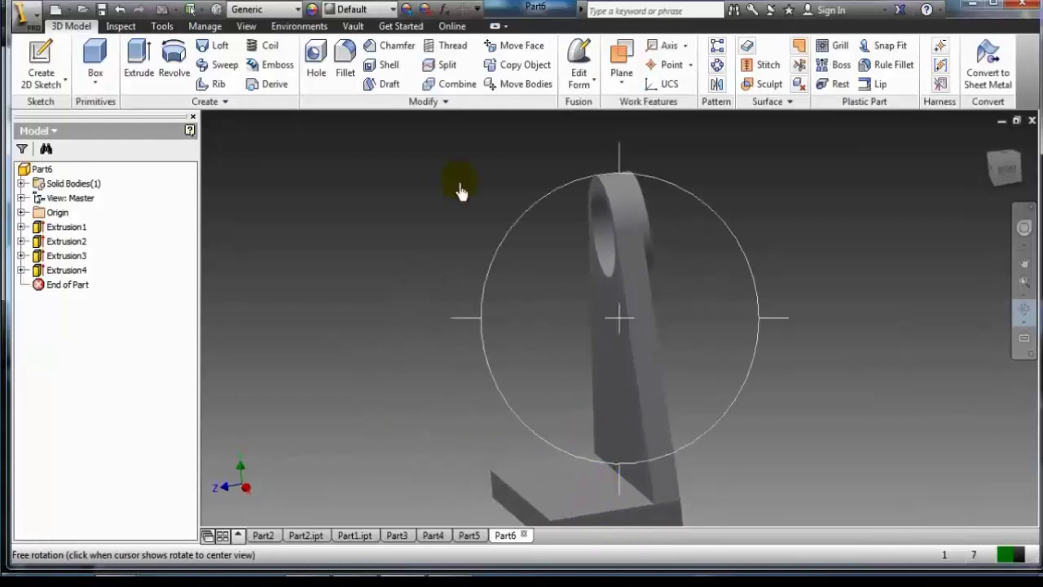
{"action": "left_click", "coordinate": [313, 61]}
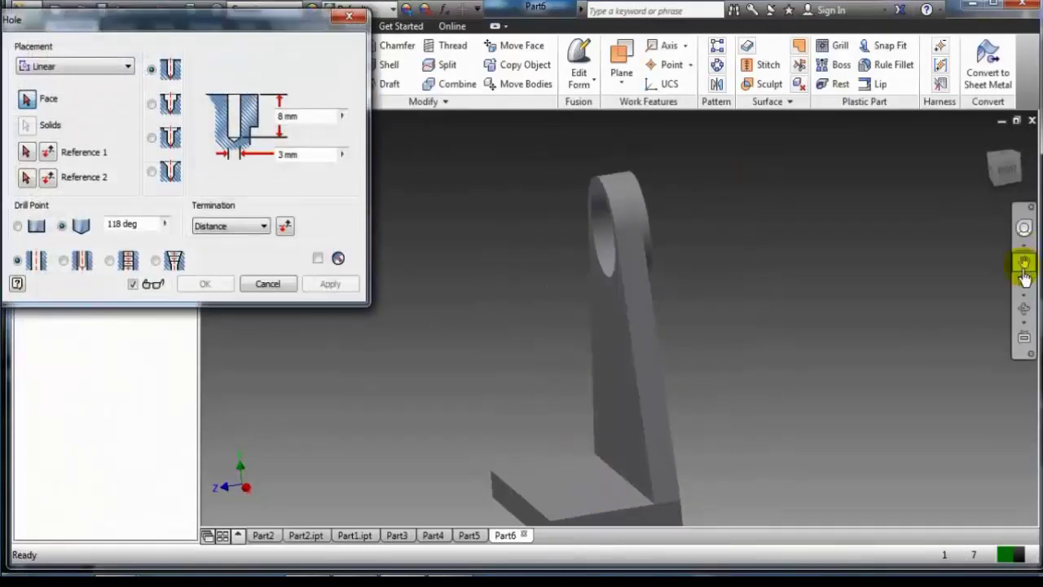
{"action": "left_click", "coordinate": [1026, 280]}
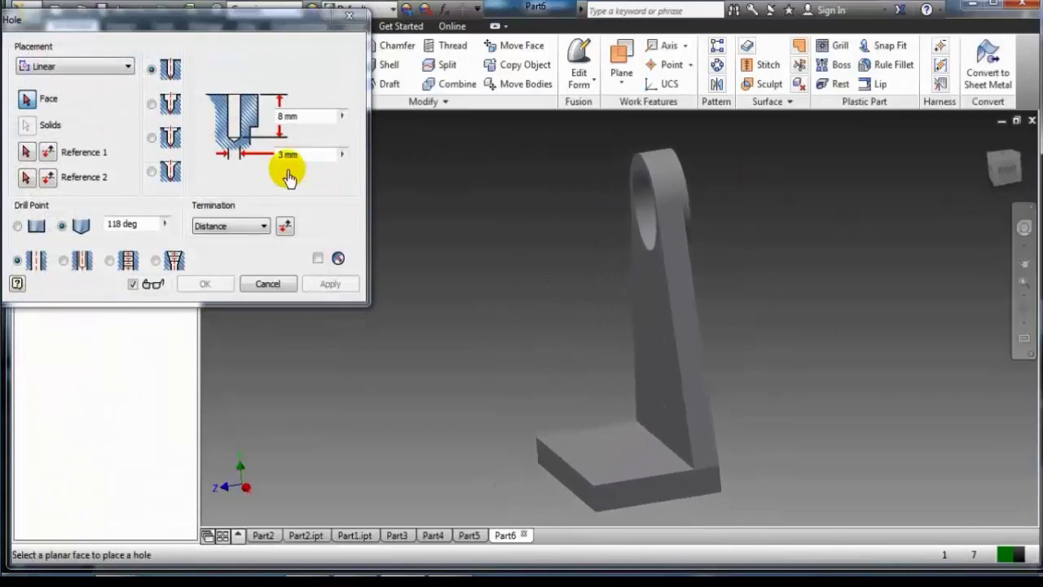
{"action": "left_click", "coordinate": [107, 73]}
{"action": "left_click", "coordinate": [69, 98]}
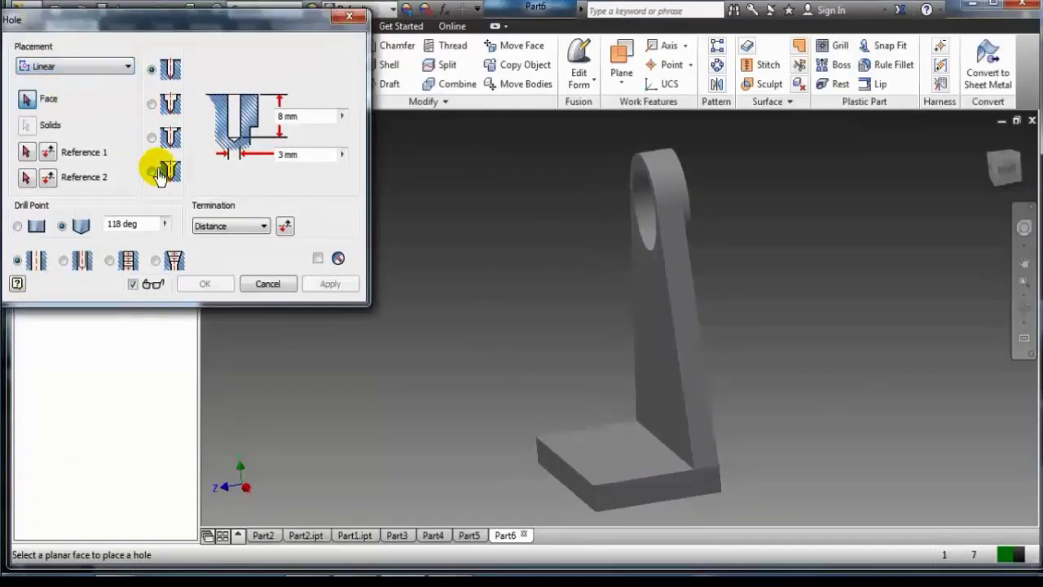
{"action": "left_click", "coordinate": [568, 447]}
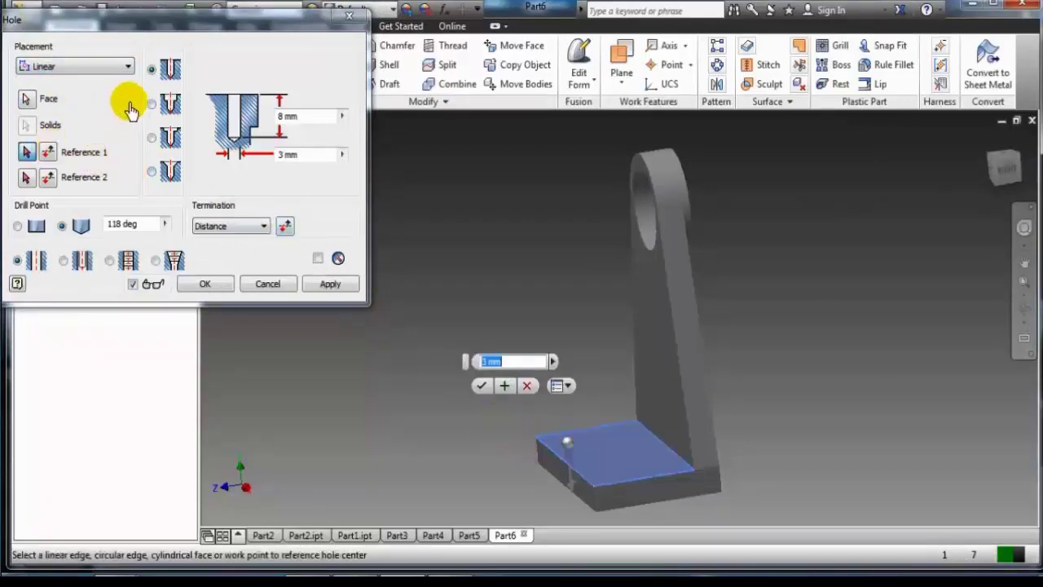
{"action": "left_click", "coordinate": [17, 228]}
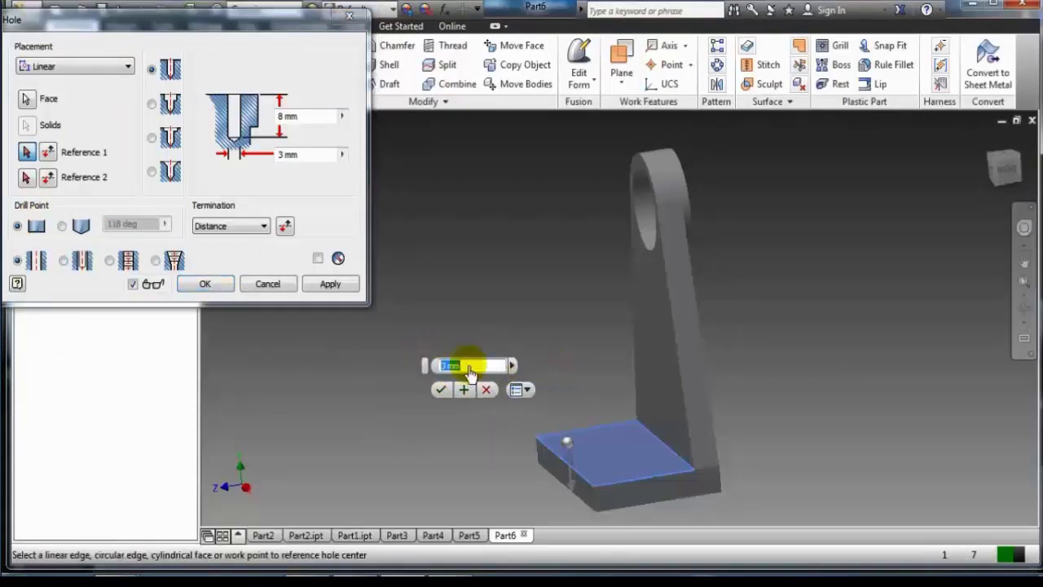
{"action": "left_click", "coordinate": [425, 366]}
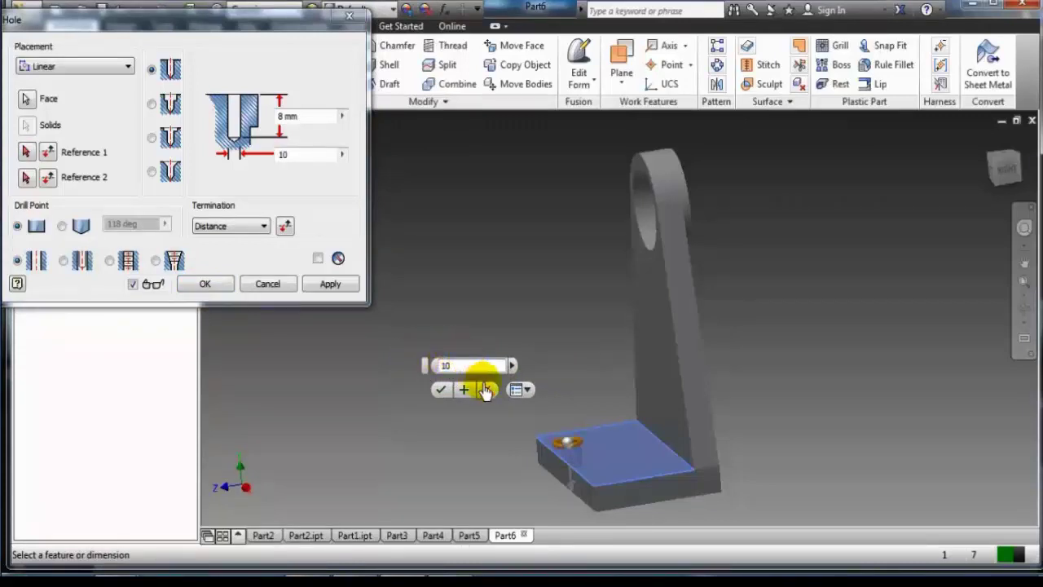
Step: Locate the hole 12 mm from the base plate's far side edge, reference its front edge as well, and apply it
{"action": "left_click", "coordinate": [25, 152]}
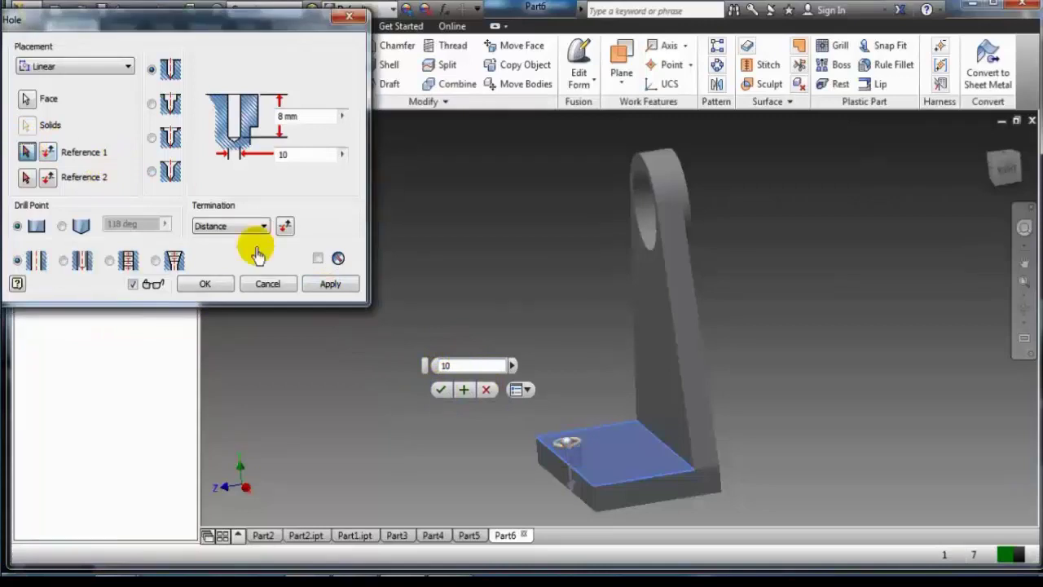
{"action": "left_click", "coordinate": [562, 435]}
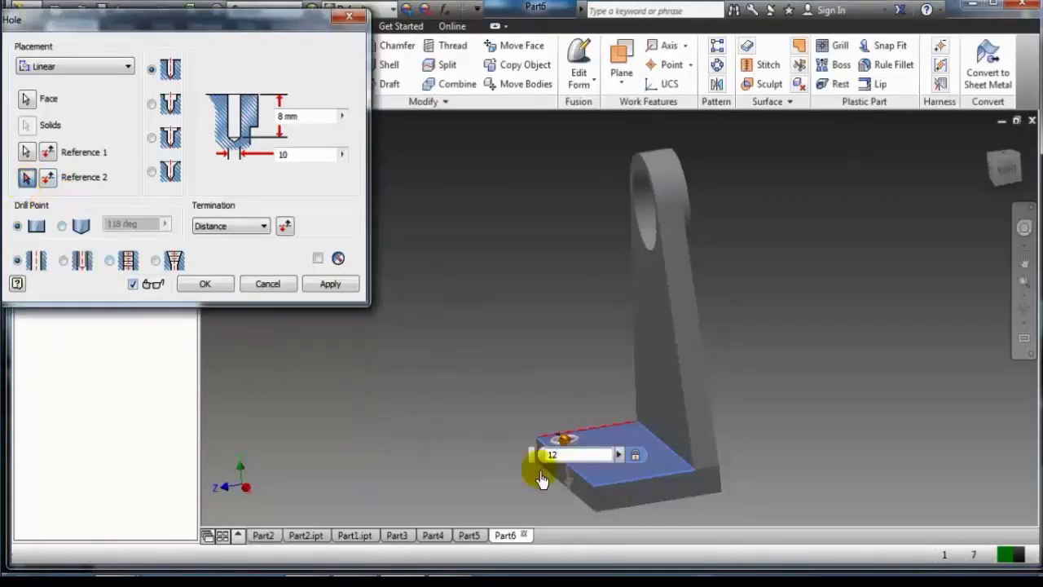
{"action": "left_click", "coordinate": [569, 475]}
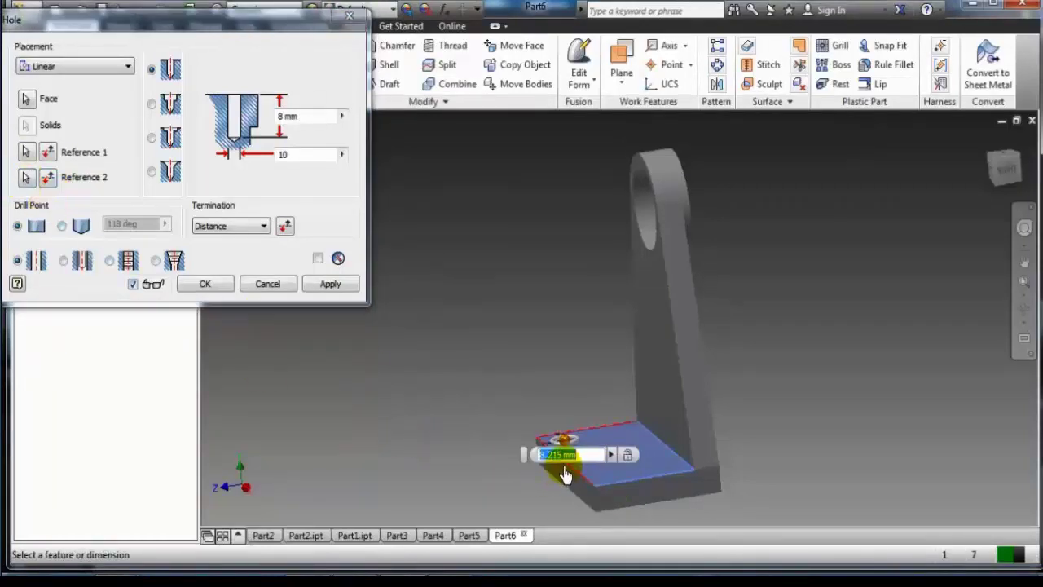
{"action": "left_click", "coordinate": [331, 283]}
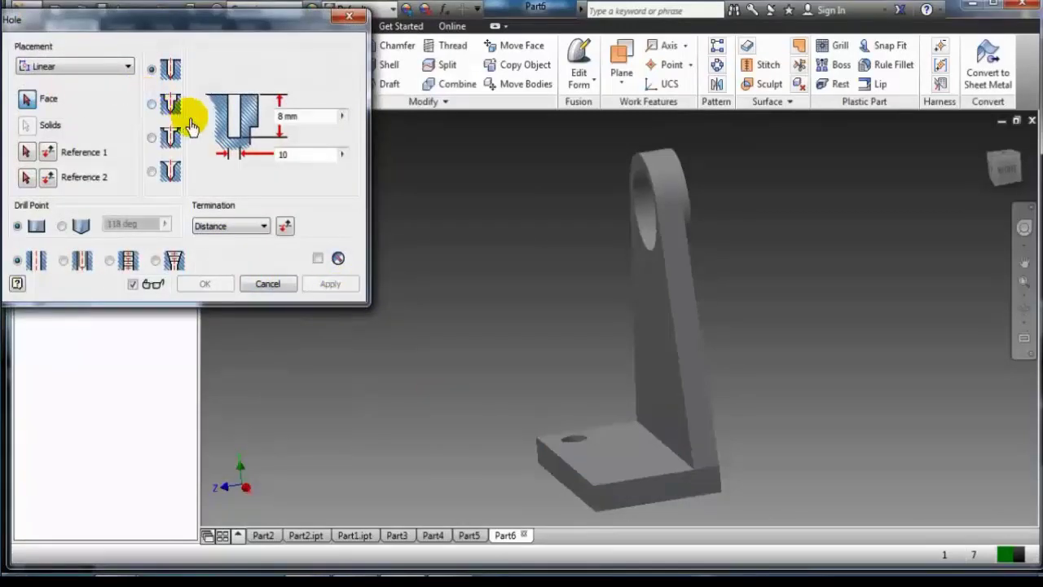
Step: Add a second 10 mm hole at the plate's other front corner, referenced to the near side edge and 12 mm from the front edge
{"action": "left_click", "coordinate": [604, 478]}
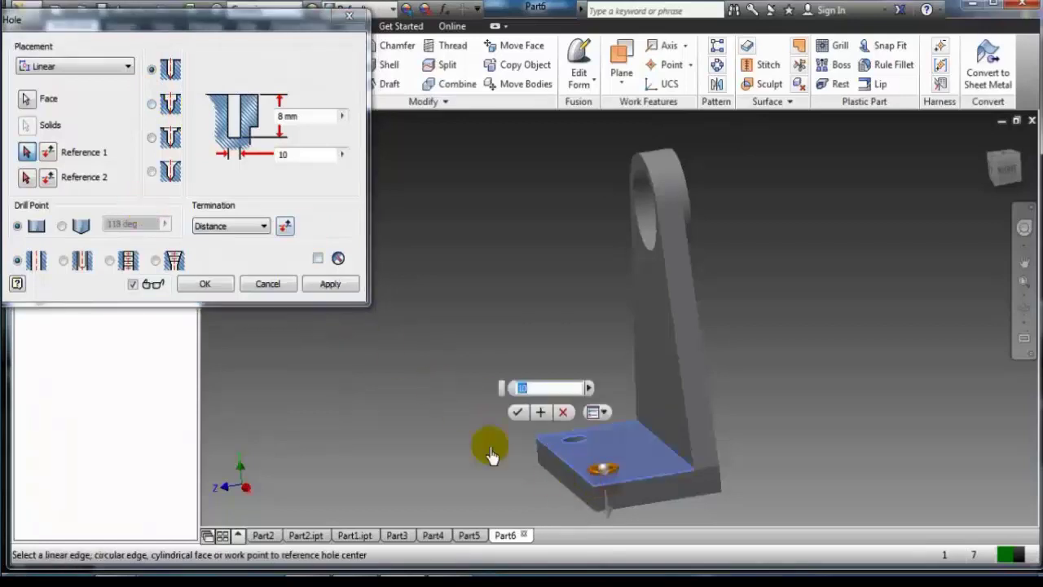
{"action": "left_click", "coordinate": [27, 153]}
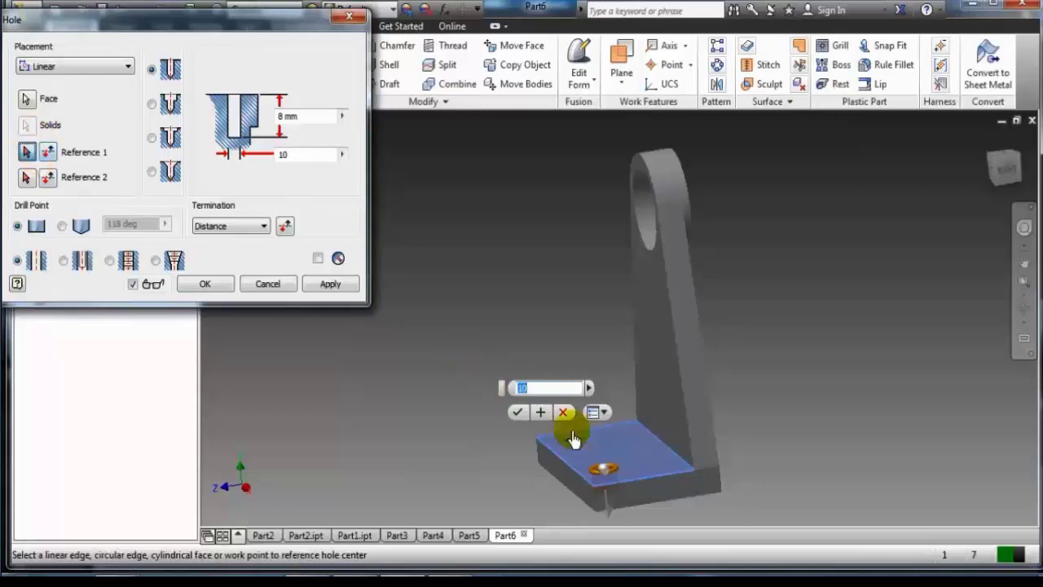
{"action": "left_click", "coordinate": [629, 489]}
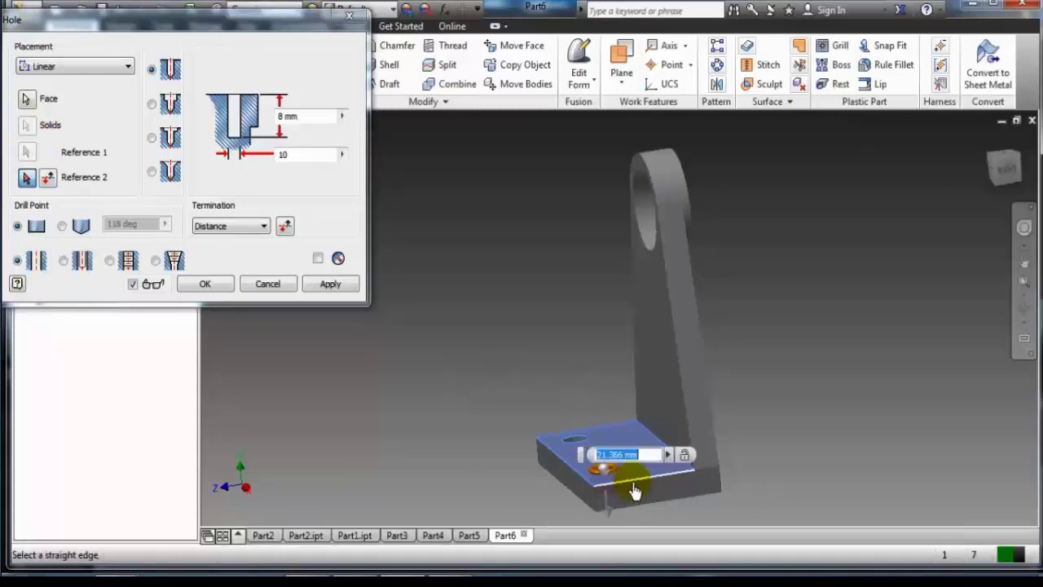
{"action": "left_click", "coordinate": [583, 498]}
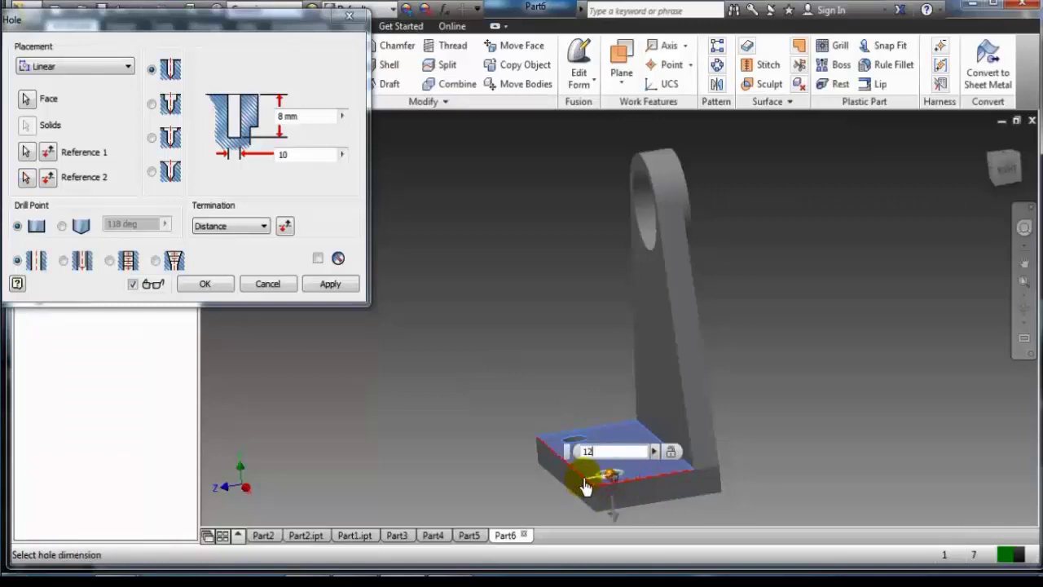
{"action": "left_click", "coordinate": [324, 285]}
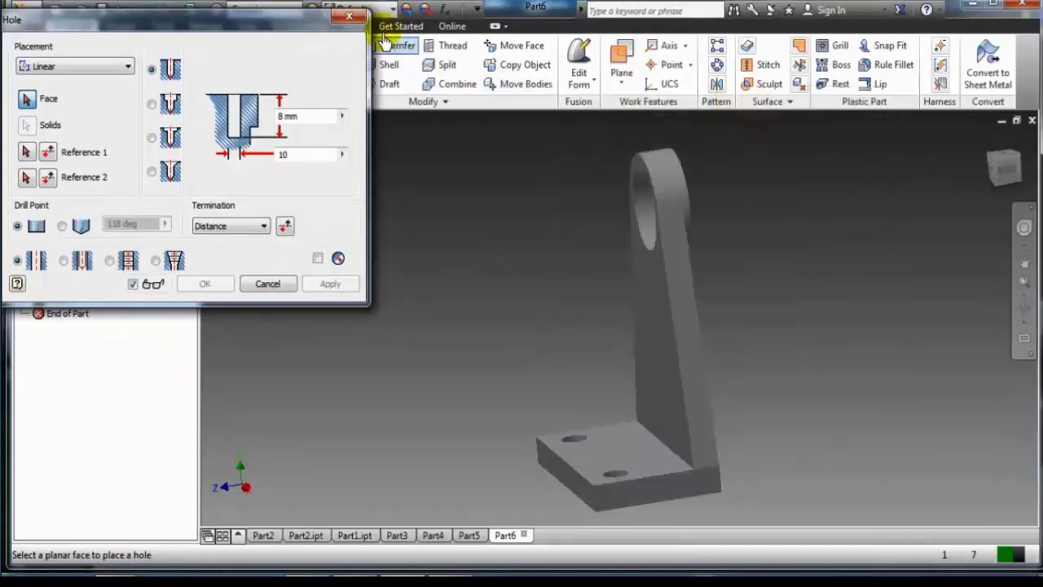
{"action": "left_click", "coordinate": [349, 18]}
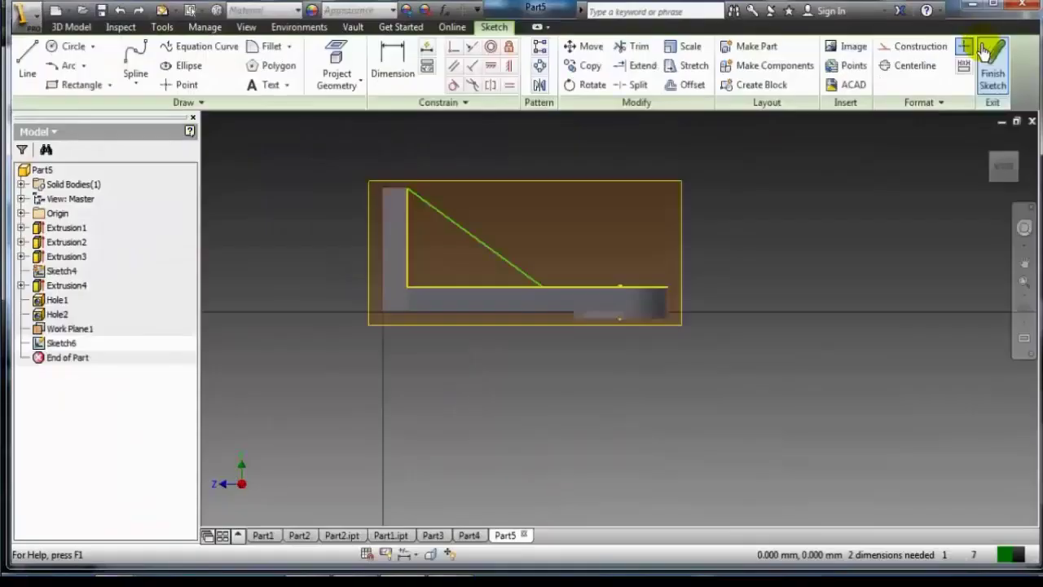
Step: Finish the sketch and create a 10 mm thick rib from the sloped line, parallel to the sketch plane, symmetric and extending To Next
{"action": "left_click", "coordinate": [993, 61]}
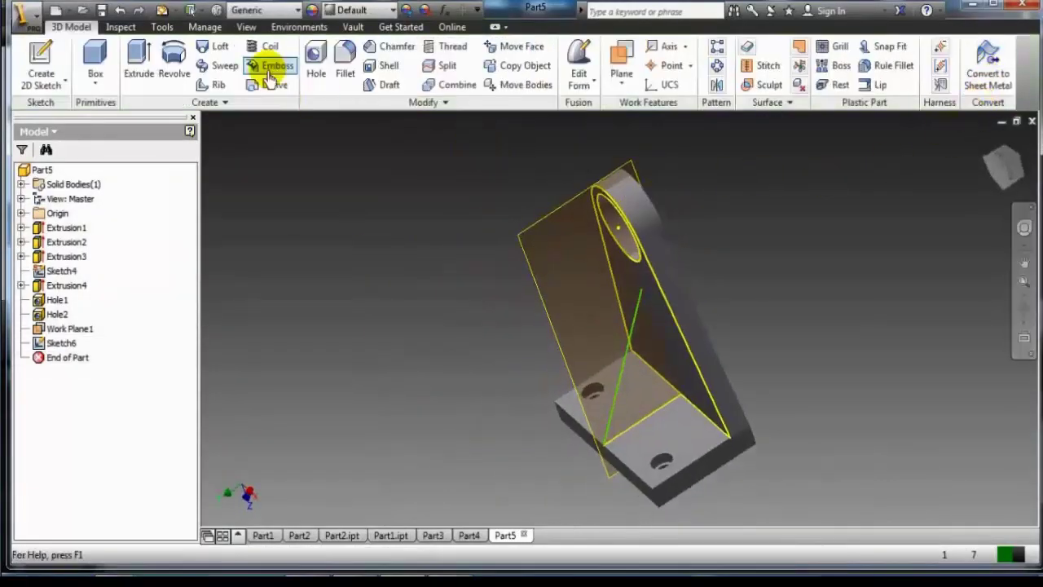
{"action": "left_click", "coordinate": [210, 86]}
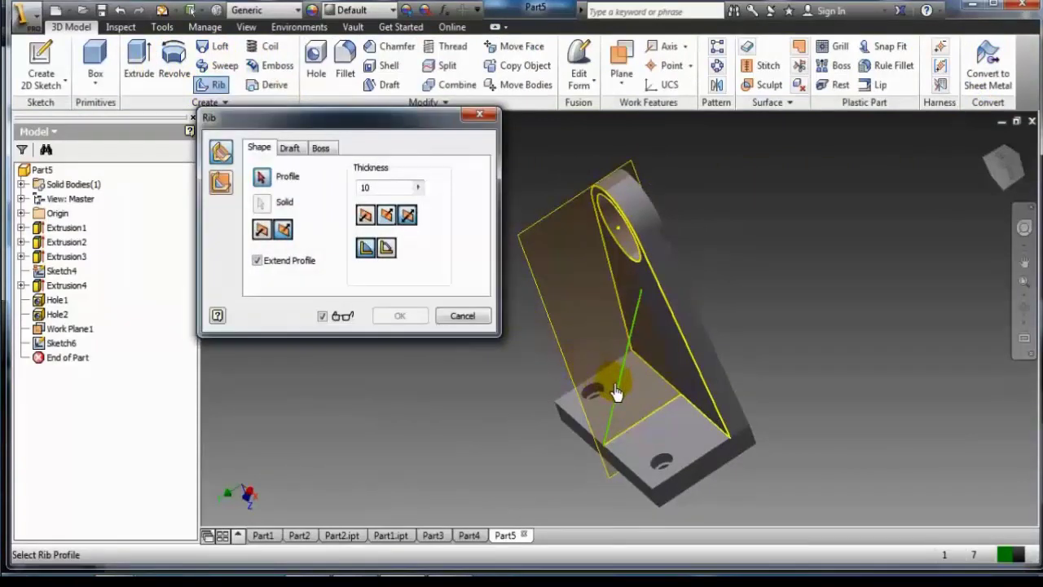
{"action": "left_click", "coordinate": [617, 395]}
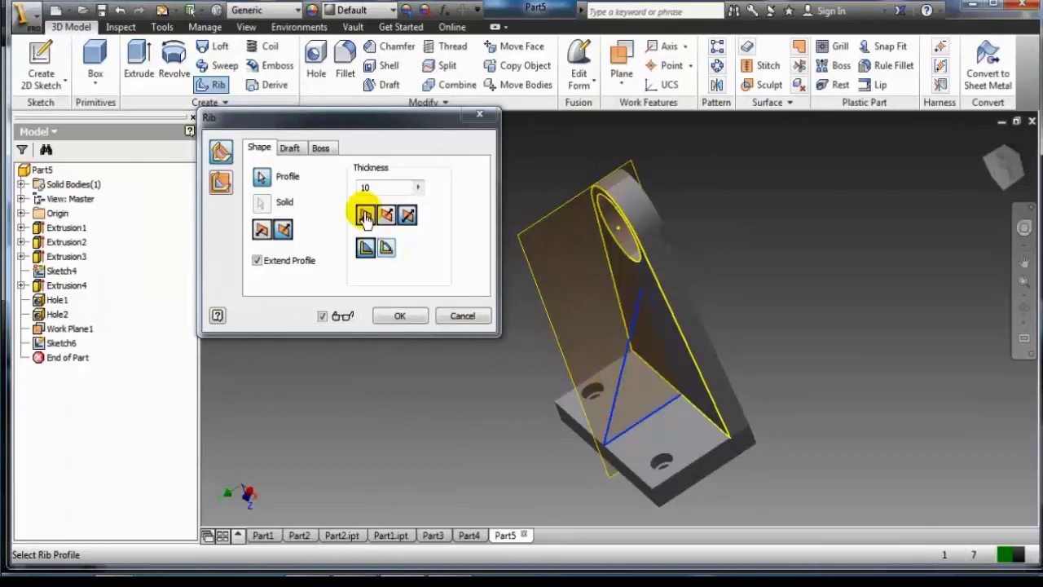
{"action": "left_click", "coordinate": [220, 183]}
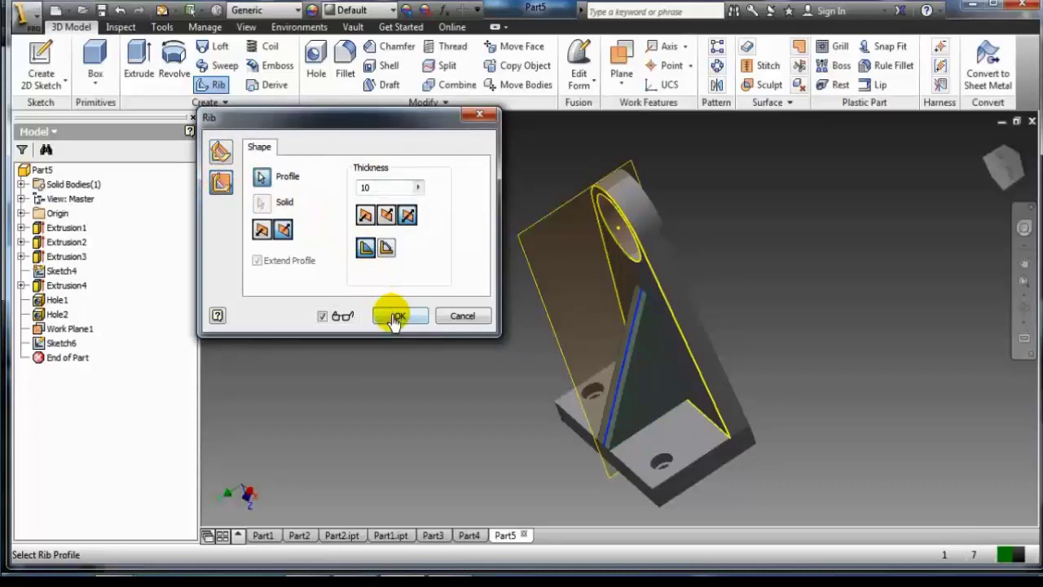
{"action": "left_click", "coordinate": [386, 217]}
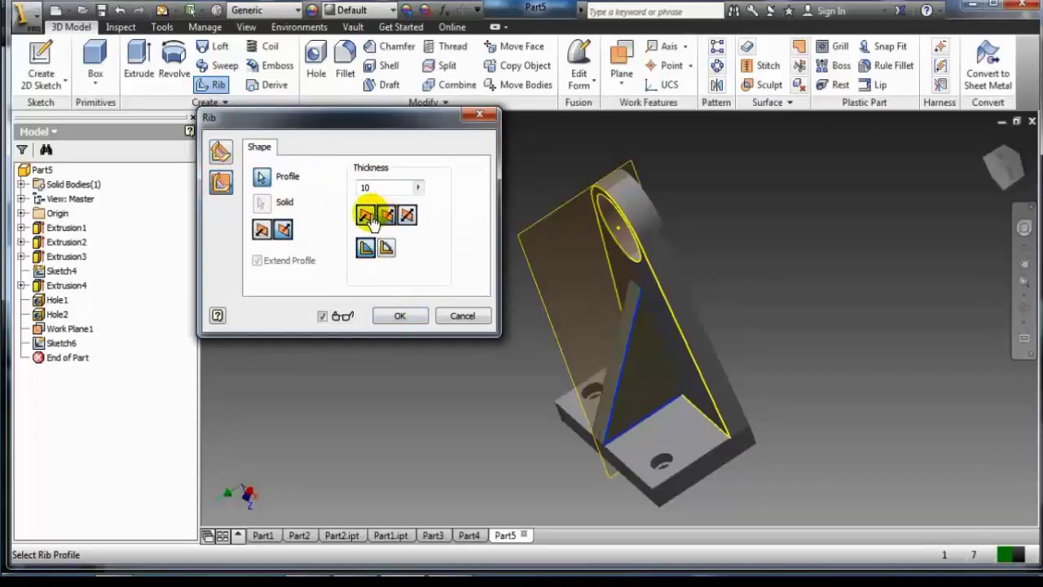
{"action": "left_click", "coordinate": [366, 217]}
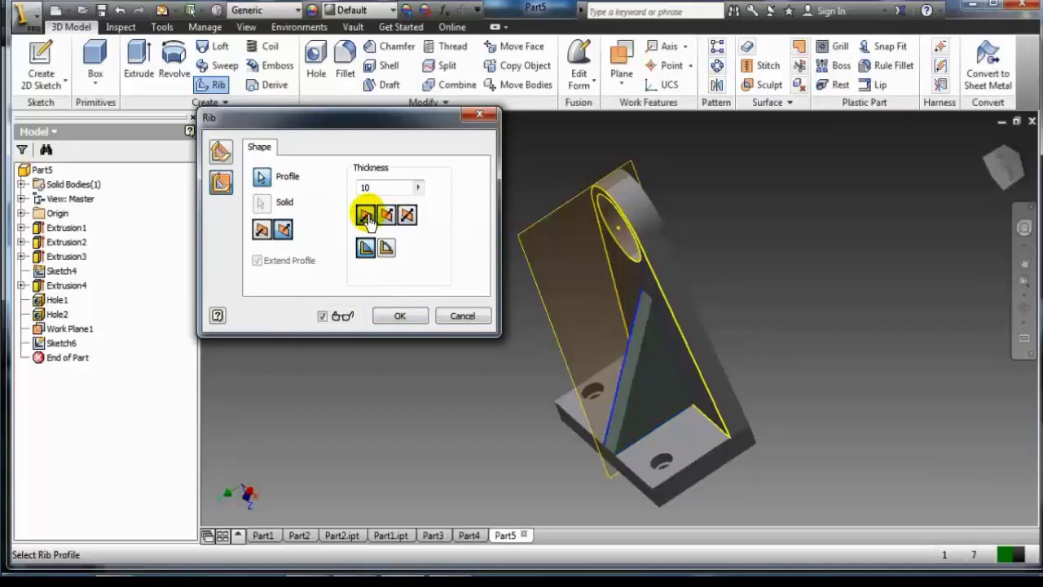
{"action": "left_click", "coordinate": [407, 219]}
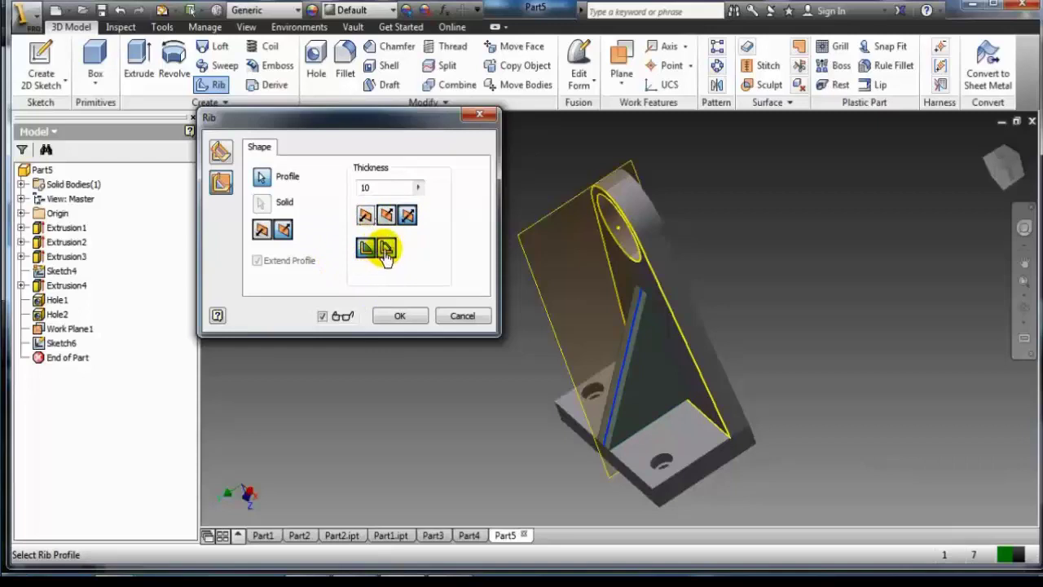
{"action": "left_click", "coordinate": [387, 249]}
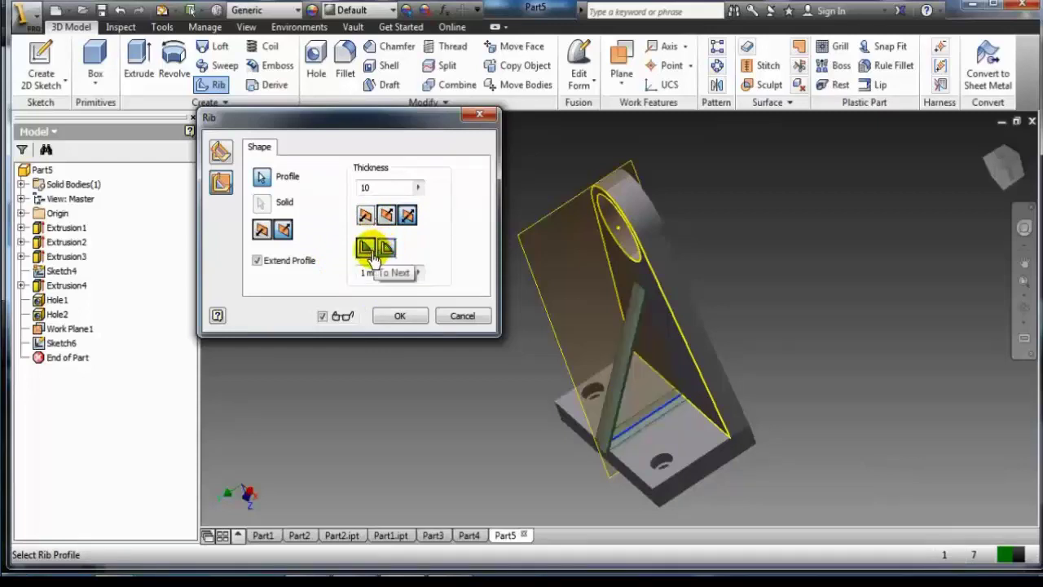
{"action": "left_click", "coordinate": [364, 250]}
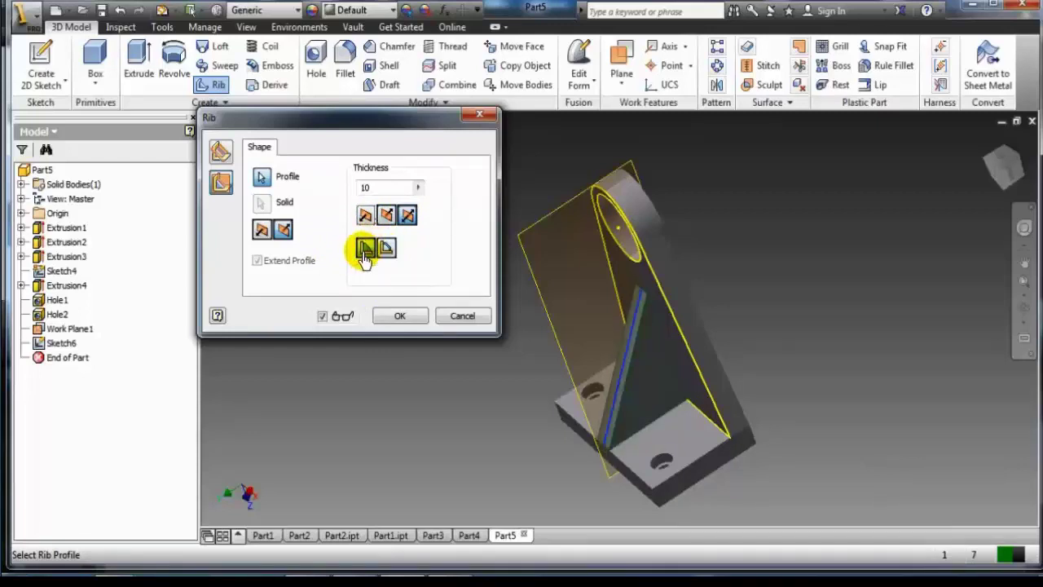
{"action": "left_click", "coordinate": [394, 317]}
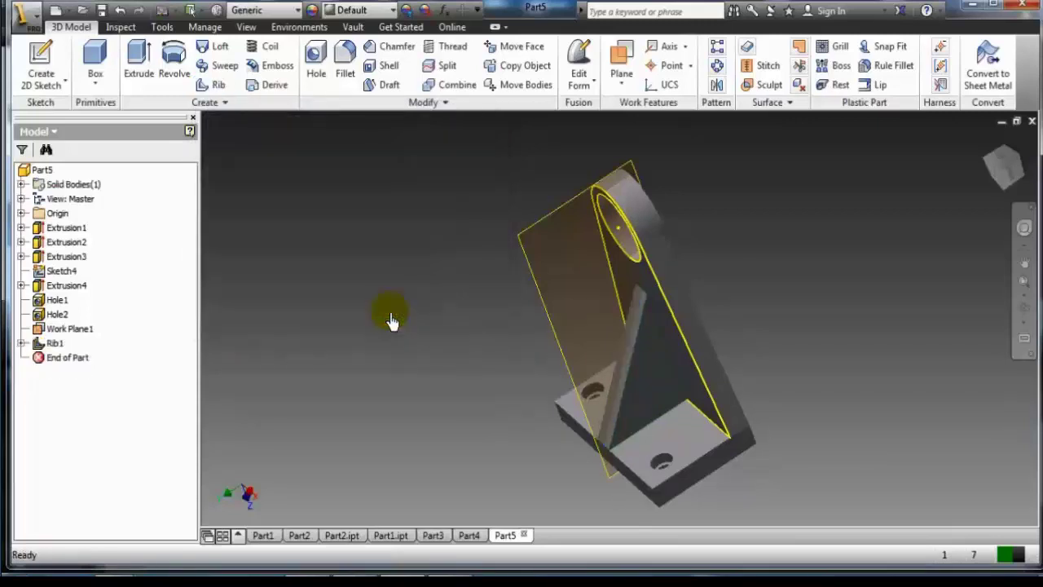
Step: Fillet the base plate's two front vertical corner edges with a 12 mm radius
{"action": "left_click", "coordinate": [345, 64]}
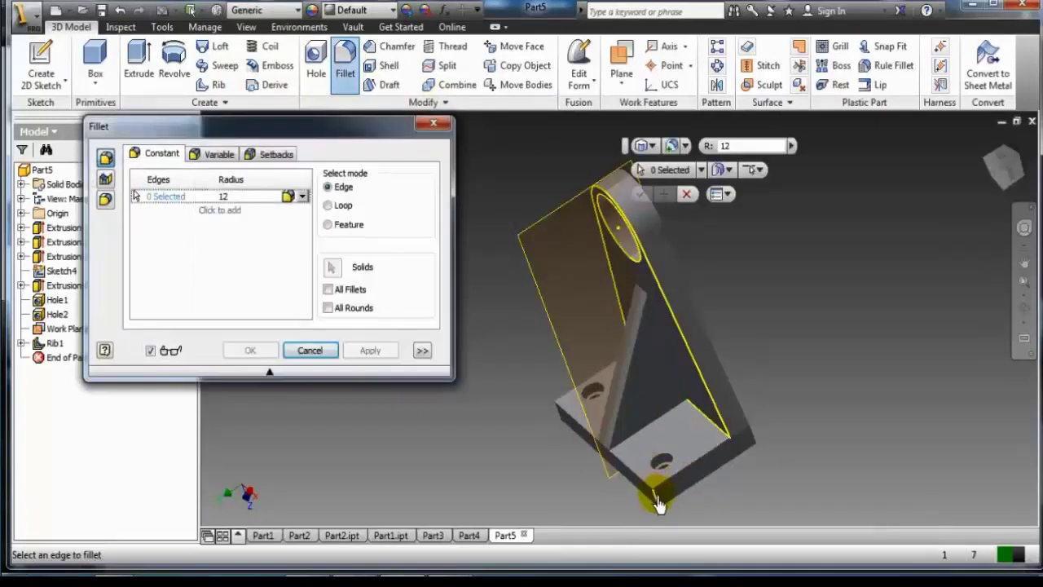
{"action": "left_click", "coordinate": [658, 503]}
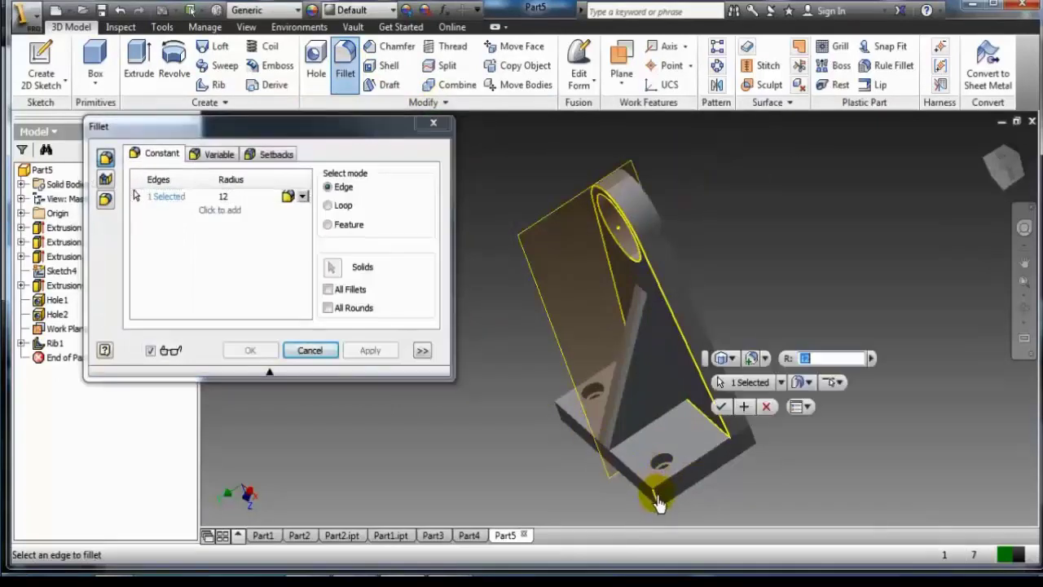
{"action": "left_click", "coordinate": [557, 418]}
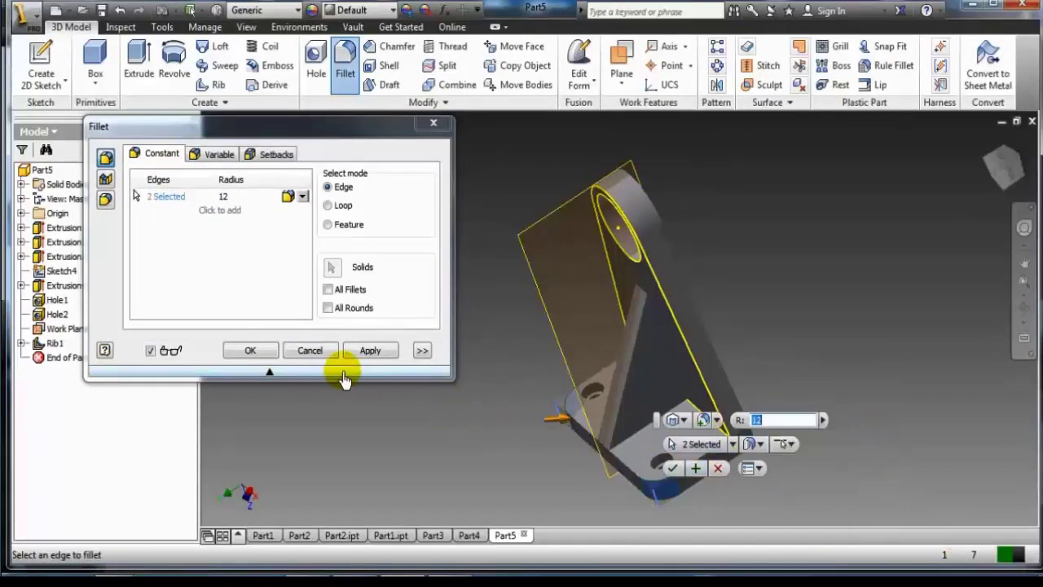
{"action": "left_click", "coordinate": [364, 352]}
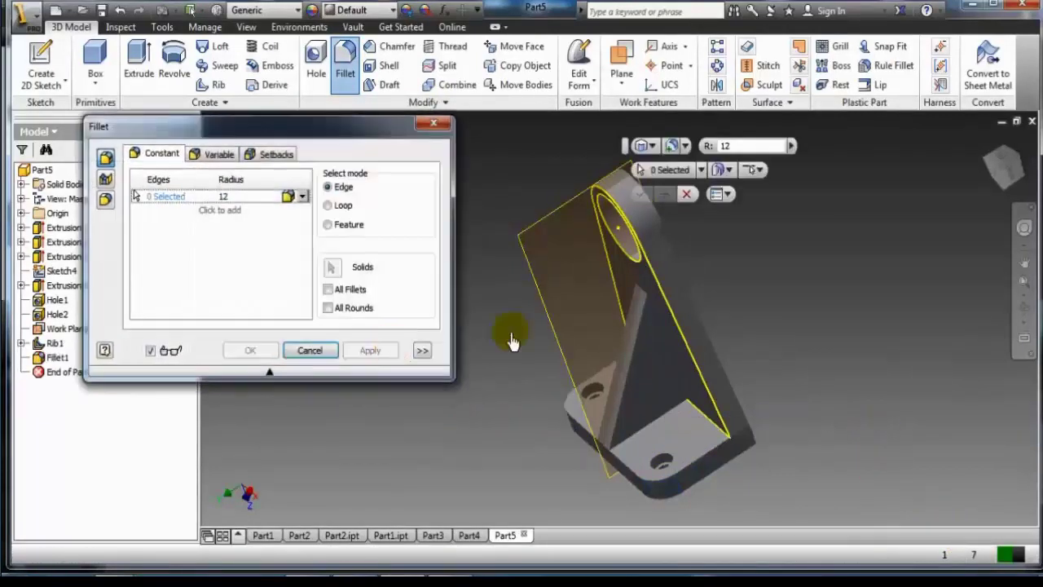
{"action": "left_click", "coordinate": [434, 126]}
Step: Hide the work plane that passes through the middle of the rib
{"action": "left_click", "coordinate": [522, 234]}
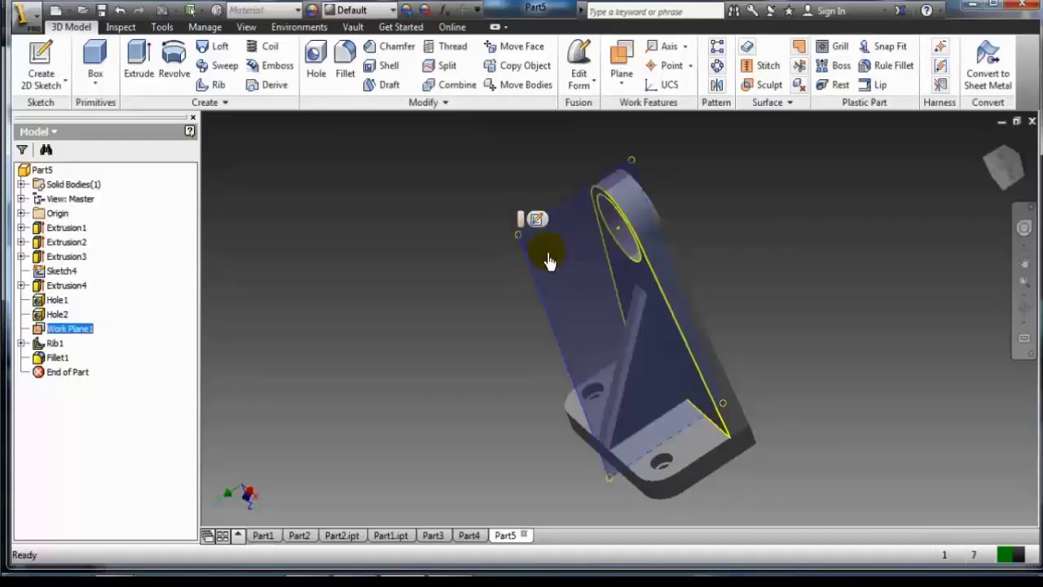
{"action": "right_click", "coordinate": [517, 242]}
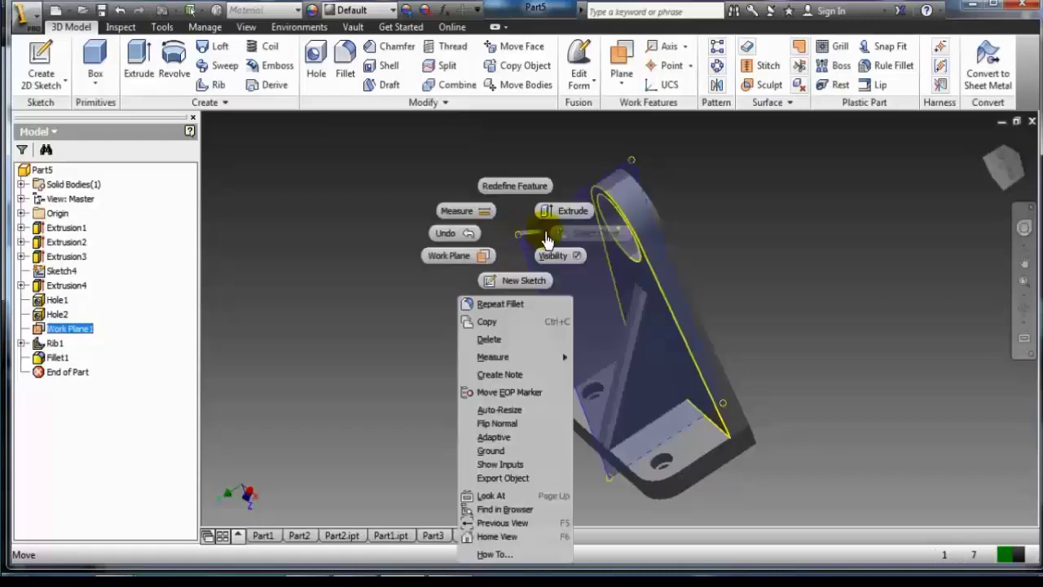
{"action": "left_click", "coordinate": [566, 265]}
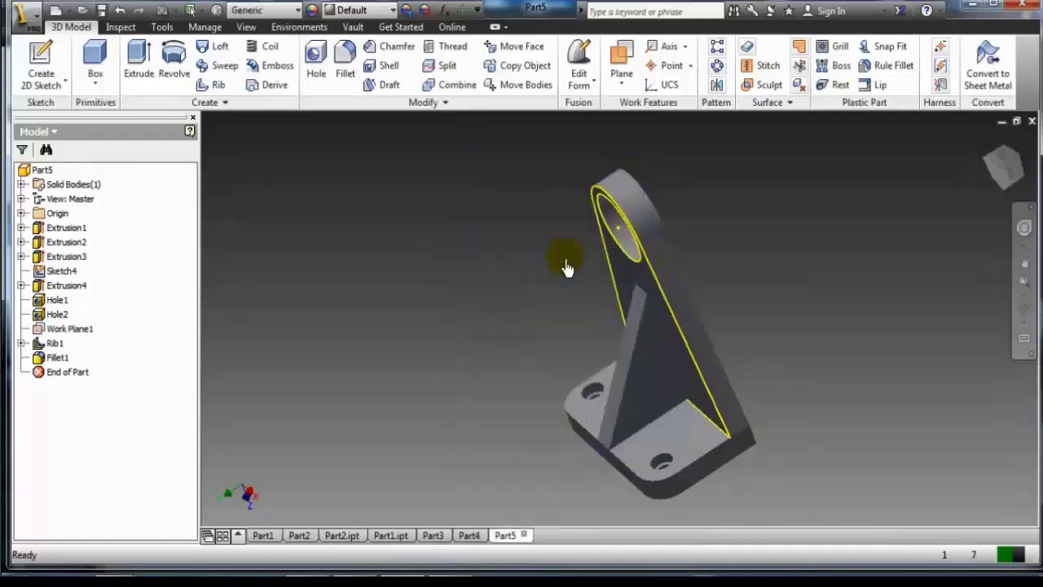
Step: Assign the Iron, Cast material from the Inventor Material Library to the bracket
{"action": "left_click", "coordinate": [1024, 318]}
{"action": "left_click_drag", "start_coordinate": [690, 324], "coordinate": [689, 272]}
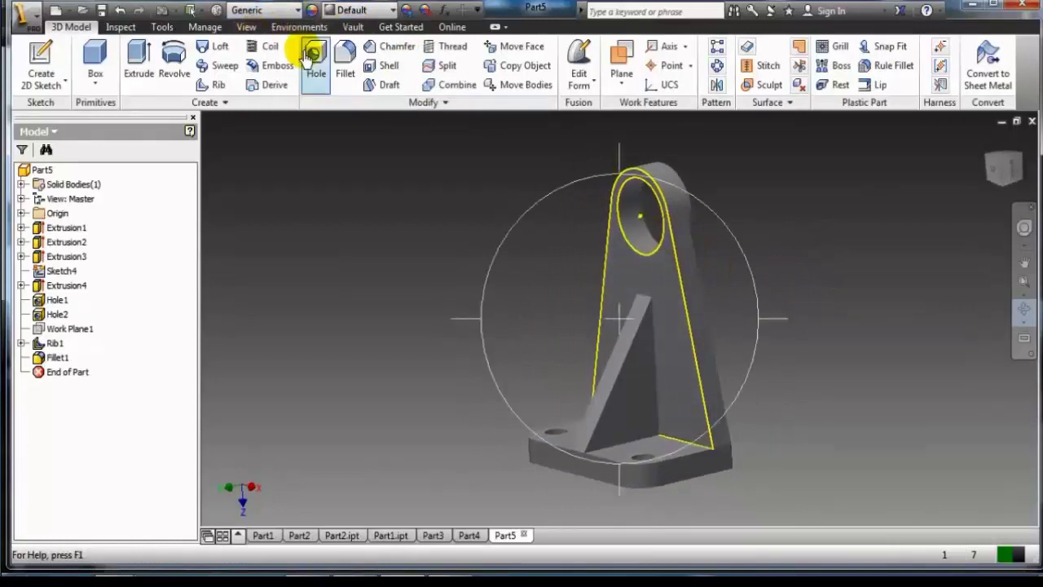
{"action": "left_click", "coordinate": [218, 11]}
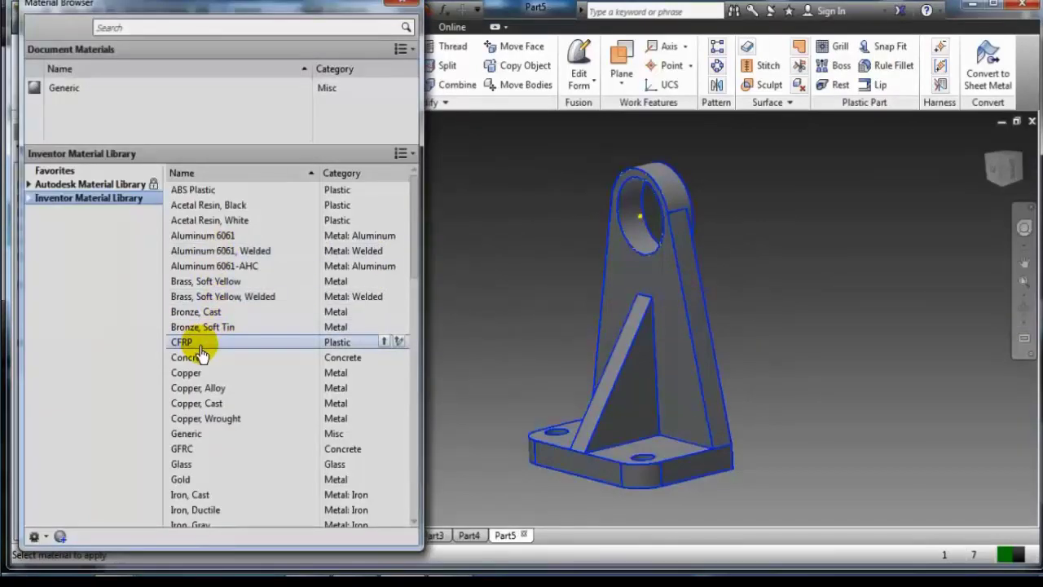
{"action": "mouse_move", "coordinate": [201, 352]}
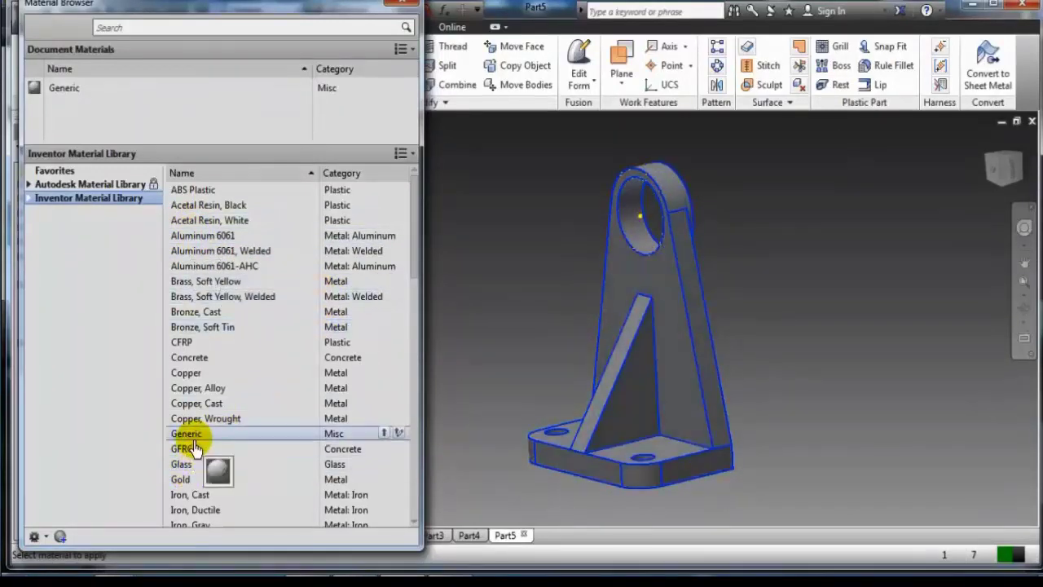
{"action": "double_click", "coordinate": [200, 499]}
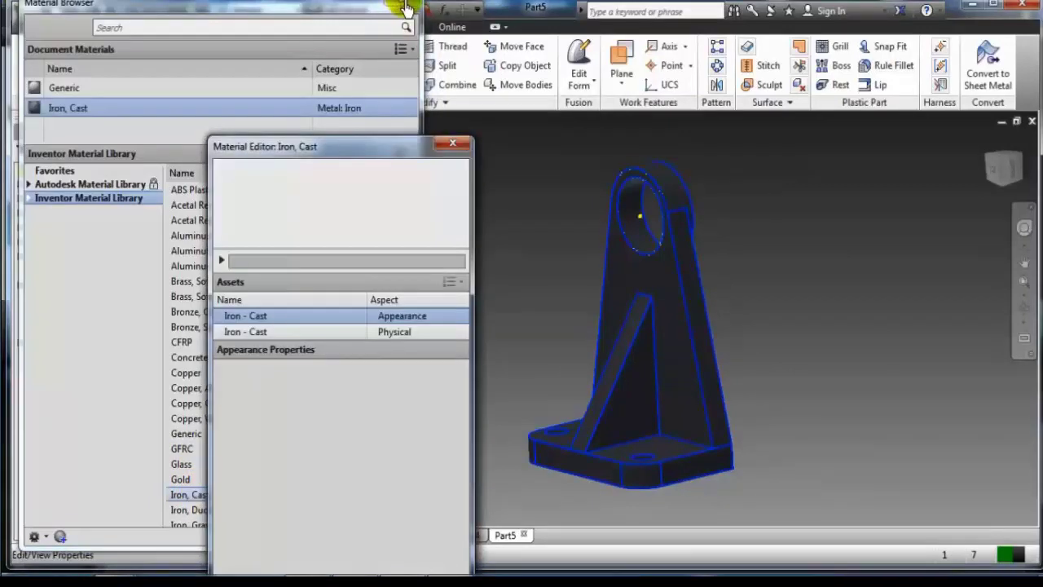
{"action": "left_click", "coordinate": [448, 149]}
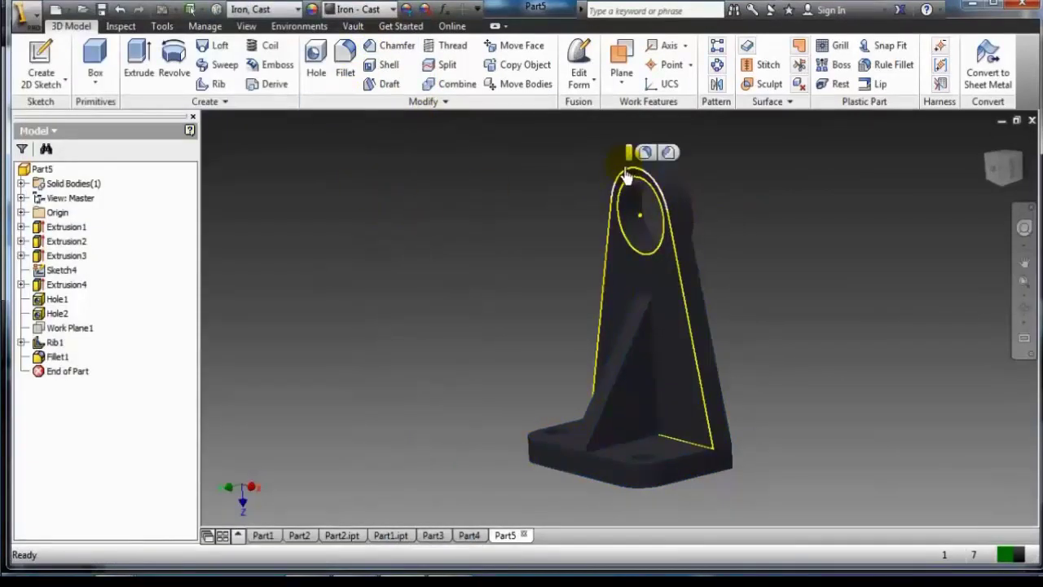
Step: Fillet the four edges where the rib and the tapered support meet the base plate's top face with a 5 mm radius
{"action": "mouse_move", "coordinate": [626, 177]}
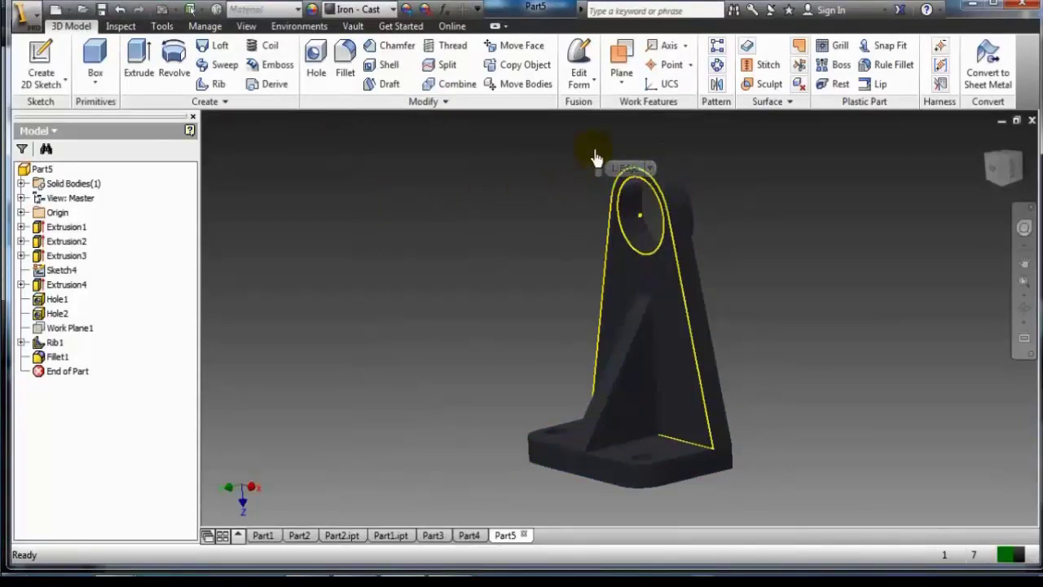
{"action": "left_click", "coordinate": [1024, 312]}
{"action": "left_click_drag", "start_coordinate": [752, 356], "coordinate": [617, 468]}
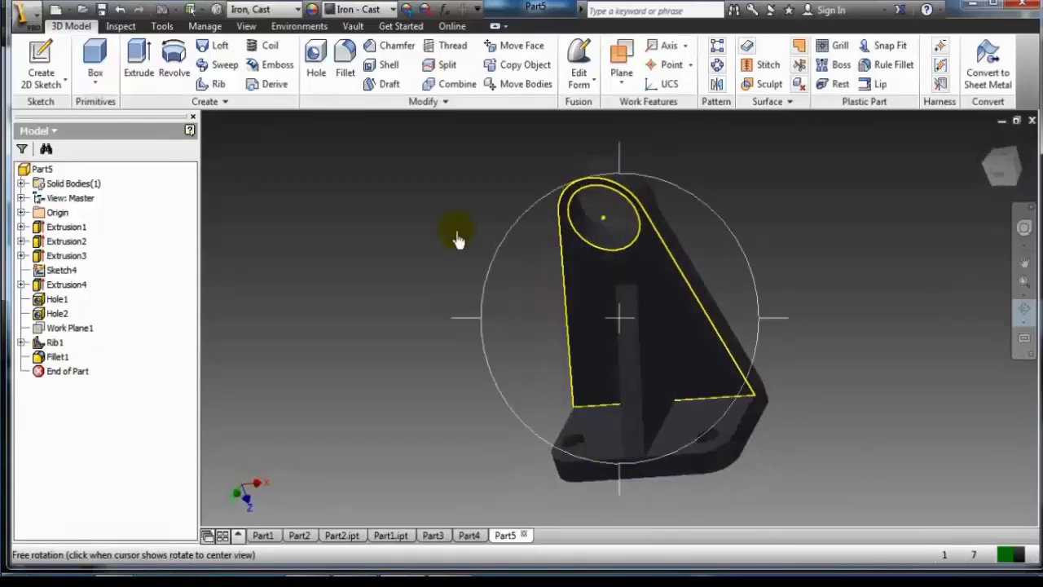
{"action": "left_click", "coordinate": [347, 67]}
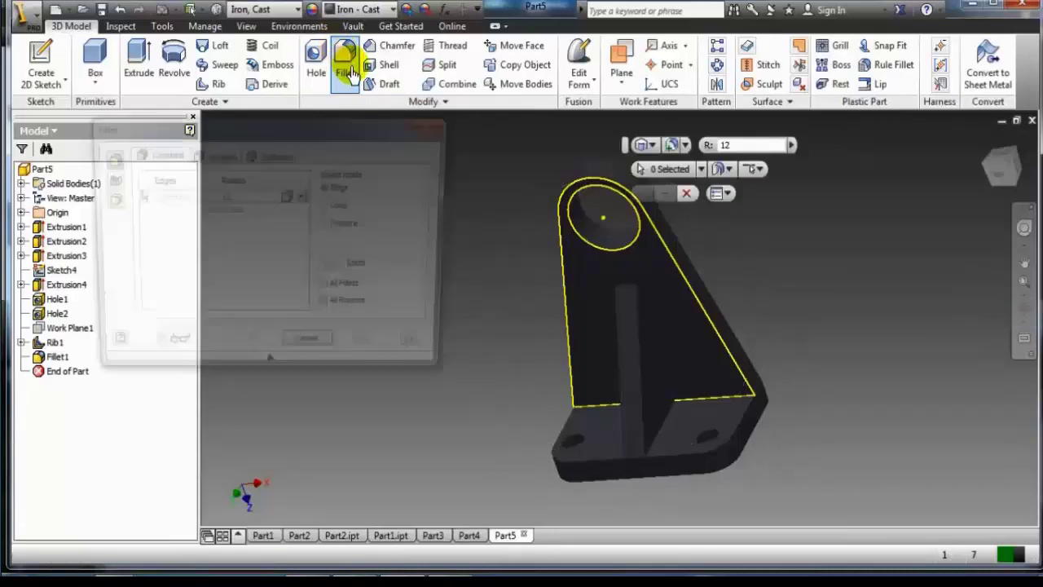
{"action": "left_click", "coordinate": [670, 421]}
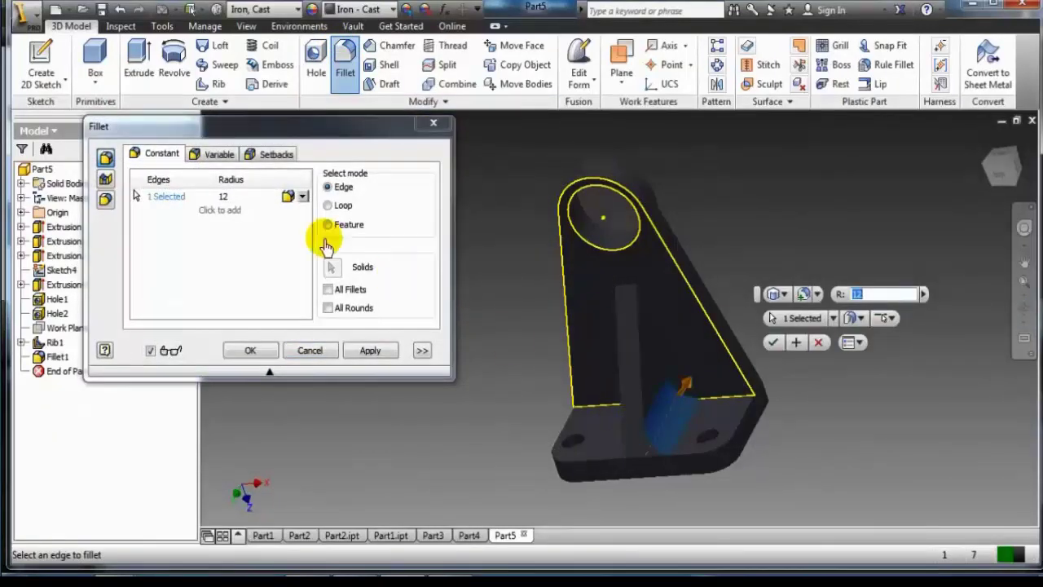
{"action": "left_click", "coordinate": [228, 200]}
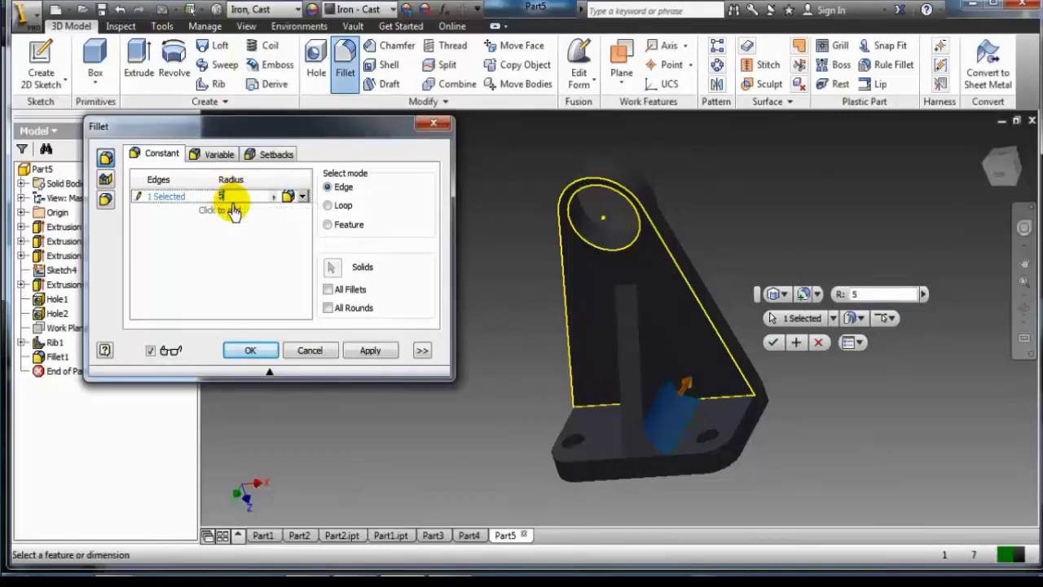
{"action": "left_click", "coordinate": [716, 399]}
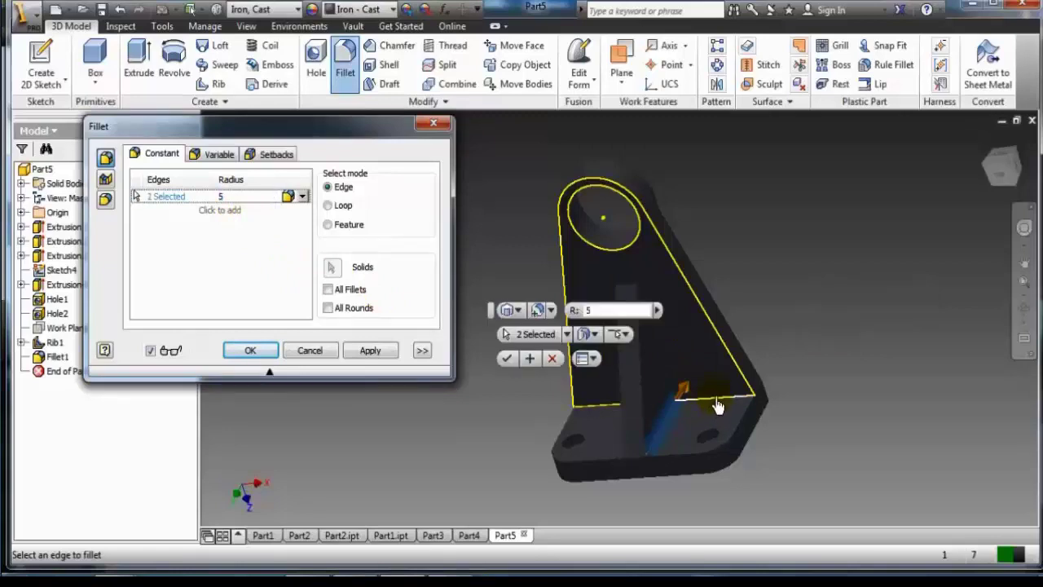
{"action": "left_click", "coordinate": [606, 414]}
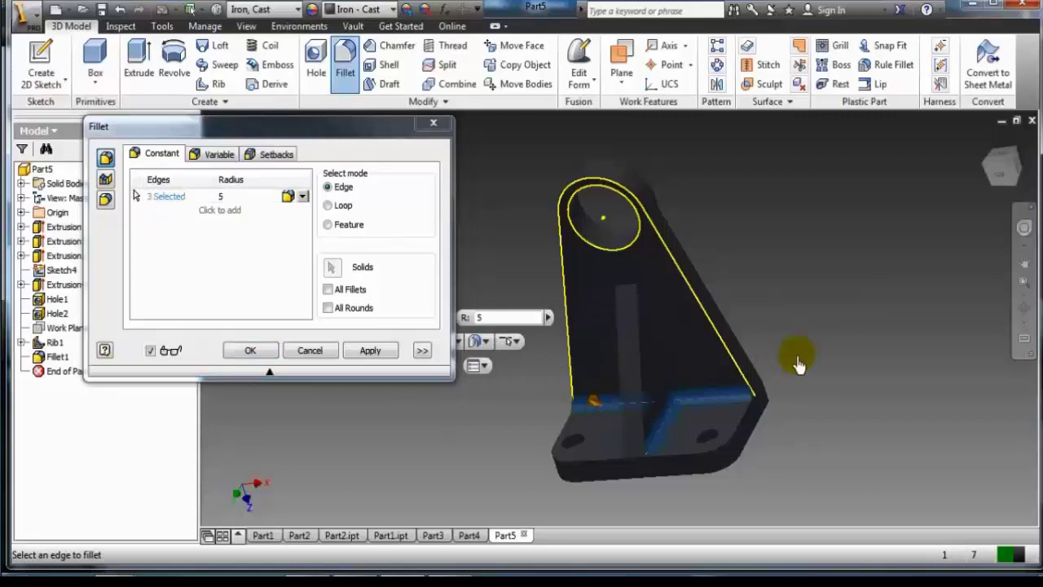
{"action": "left_click", "coordinate": [1019, 312]}
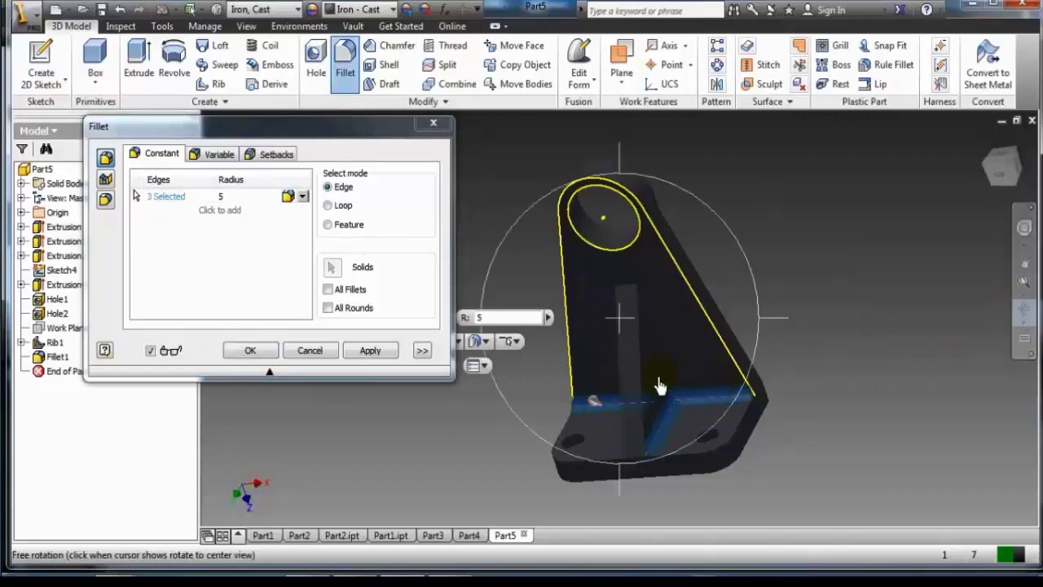
{"action": "left_click_drag", "start_coordinate": [661, 384], "coordinate": [676, 419]}
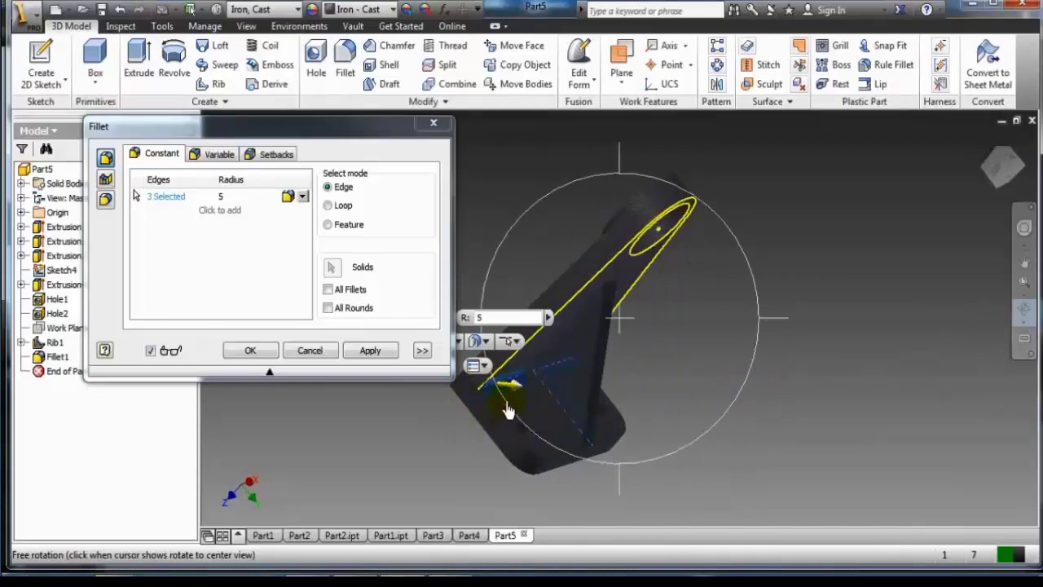
{"action": "key", "text": "Escape"}
{"action": "left_click", "coordinate": [547, 414]}
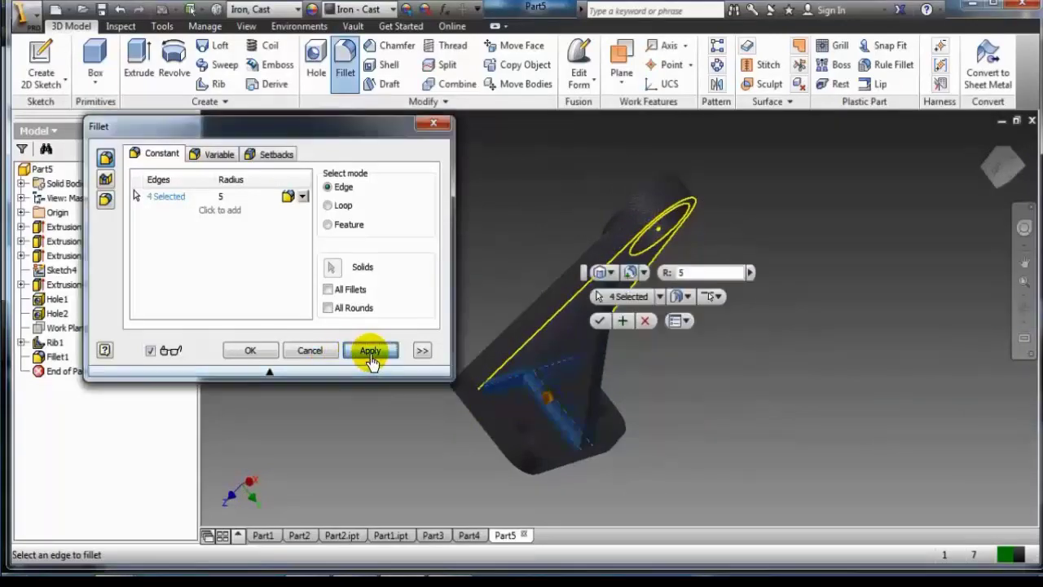
{"action": "left_click", "coordinate": [251, 350]}
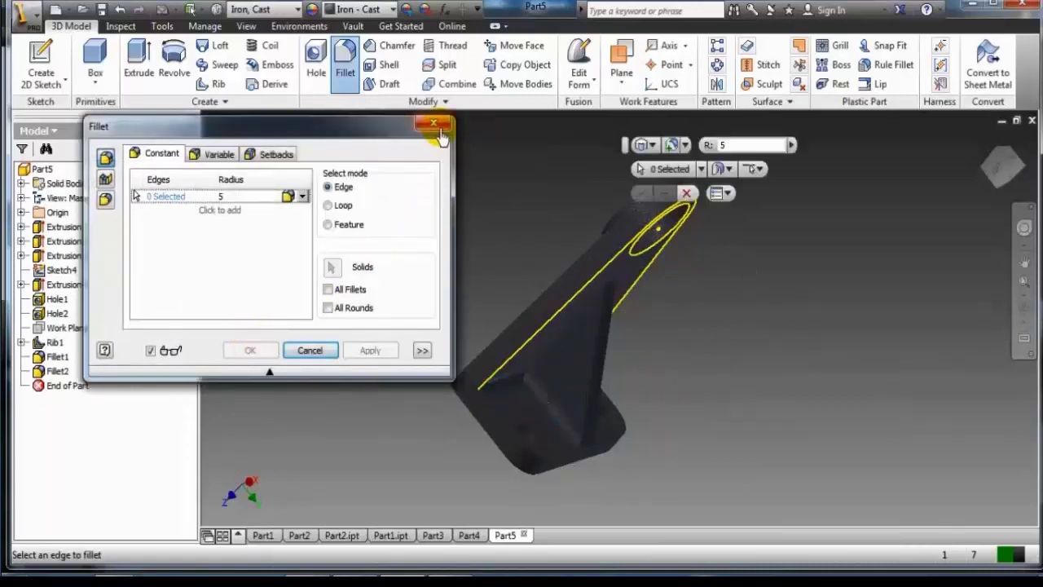
{"action": "left_click", "coordinate": [432, 125]}
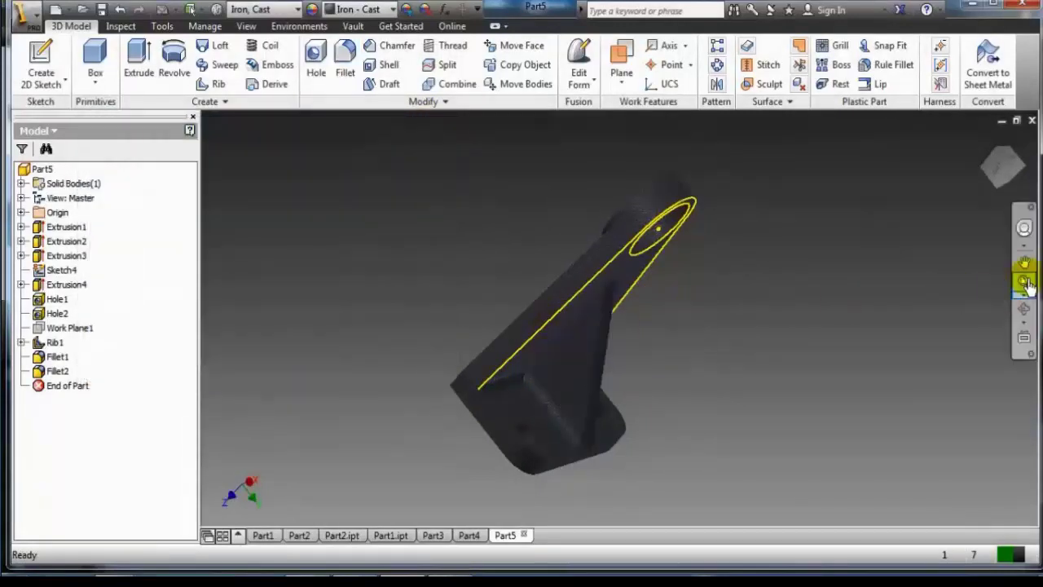
Step: Try a 5 mm fillet along the rib's edges against the support, and undo the fillet on the base plate edges
{"action": "left_click", "coordinate": [1024, 314]}
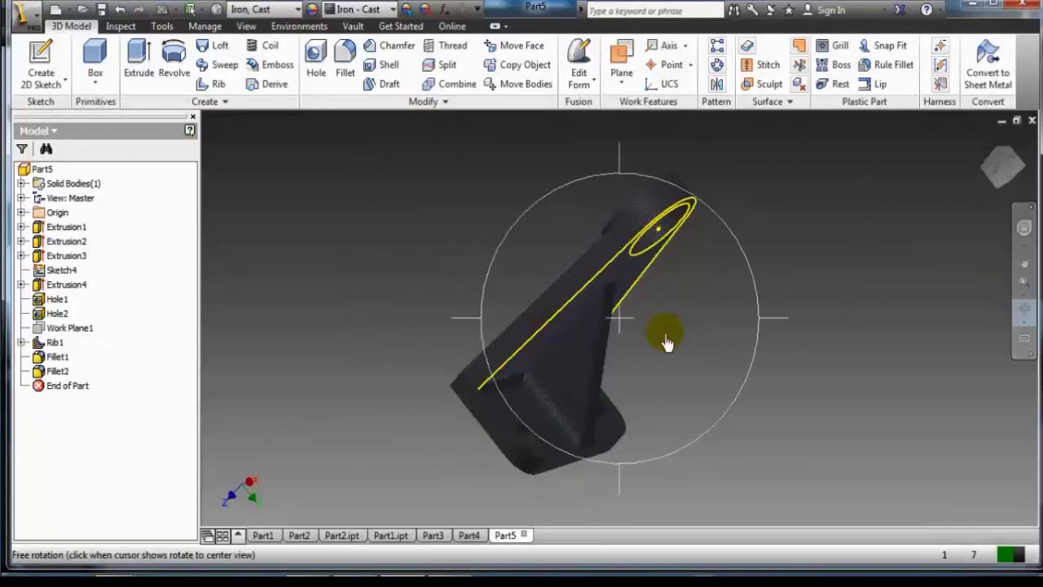
{"action": "left_click_drag", "start_coordinate": [666, 342], "coordinate": [496, 402]}
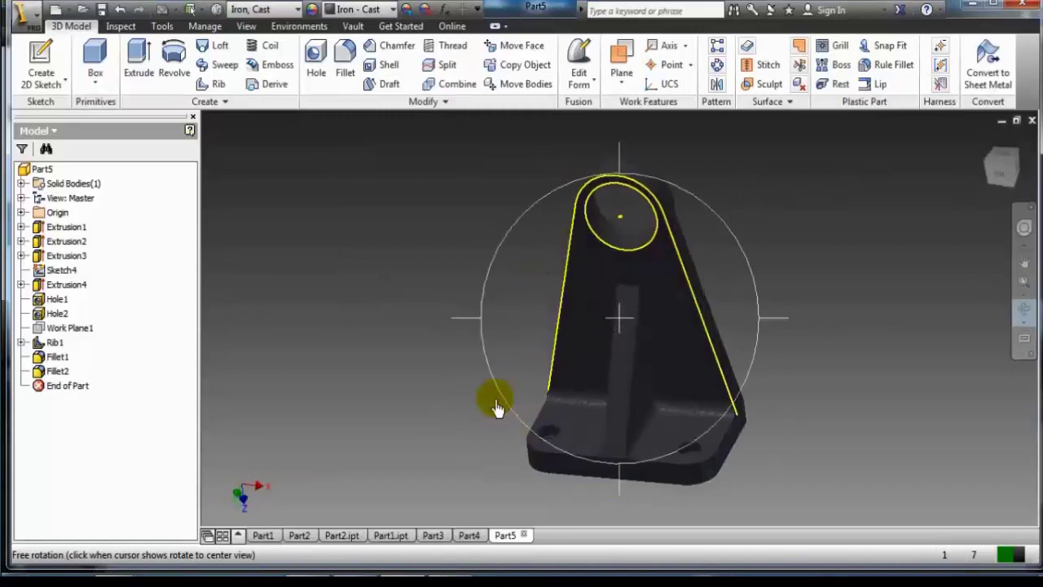
{"action": "left_click", "coordinate": [347, 72]}
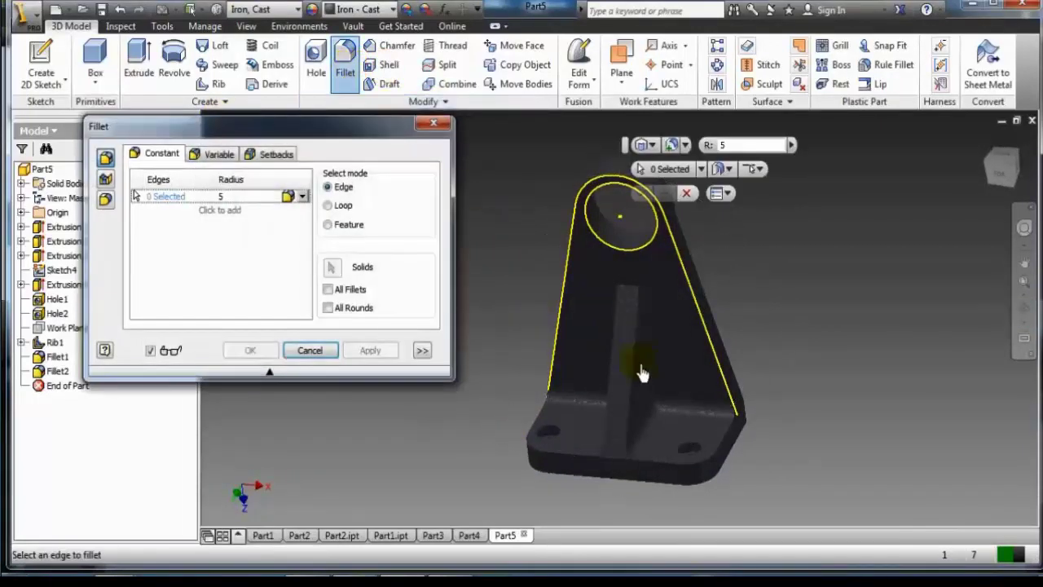
{"action": "left_click", "coordinate": [653, 376]}
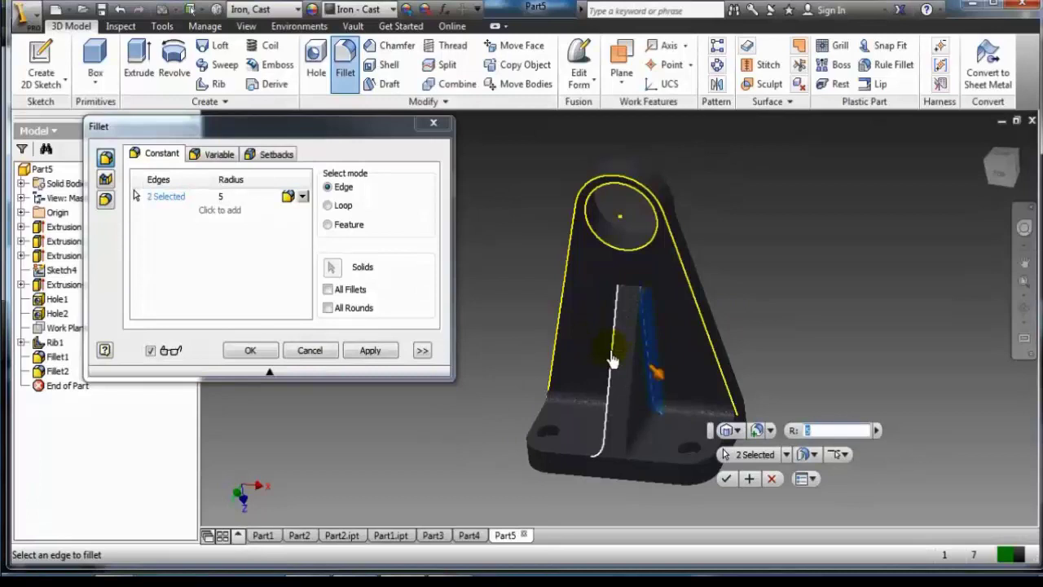
{"action": "left_click", "coordinate": [613, 361]}
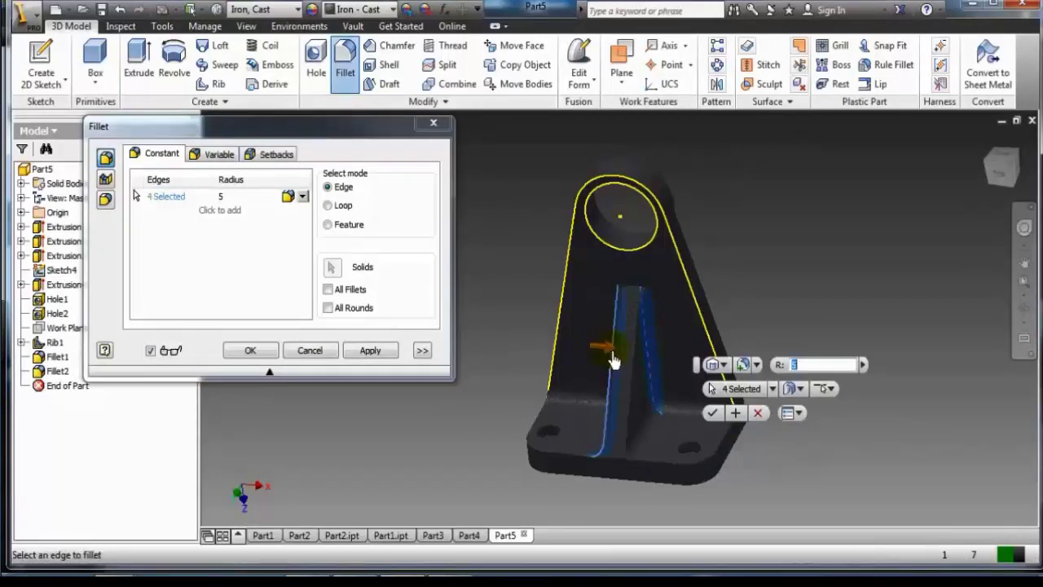
{"action": "left_click", "coordinate": [120, 12]}
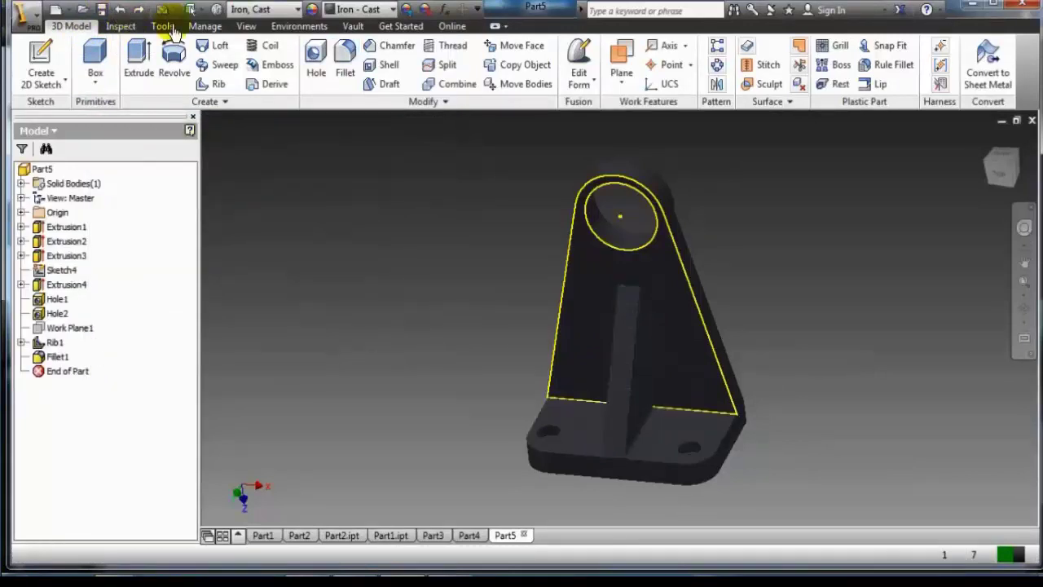
Step: Fillet the two edges where the rib's sides meet the tapered support with a 5 mm radius
{"action": "left_click", "coordinate": [356, 61]}
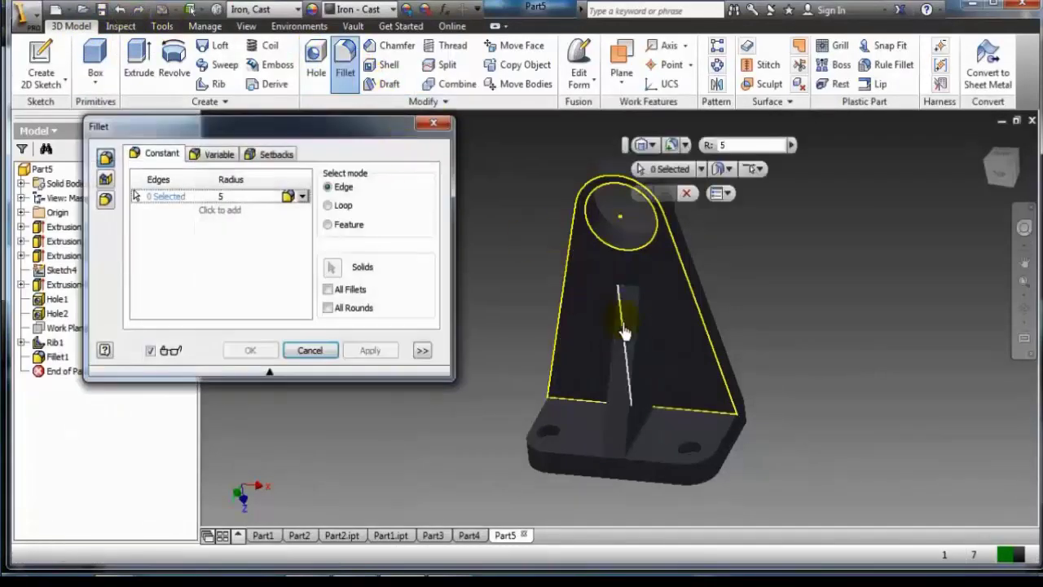
{"action": "left_click", "coordinate": [645, 371]}
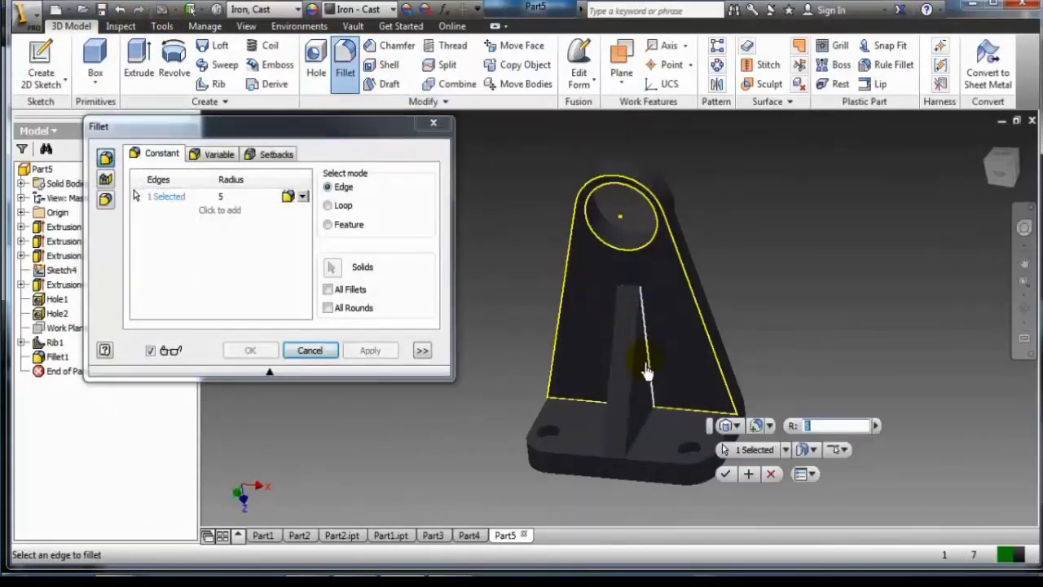
{"action": "left_click", "coordinate": [1024, 306]}
{"action": "left_click_drag", "start_coordinate": [704, 339], "coordinate": [765, 324]}
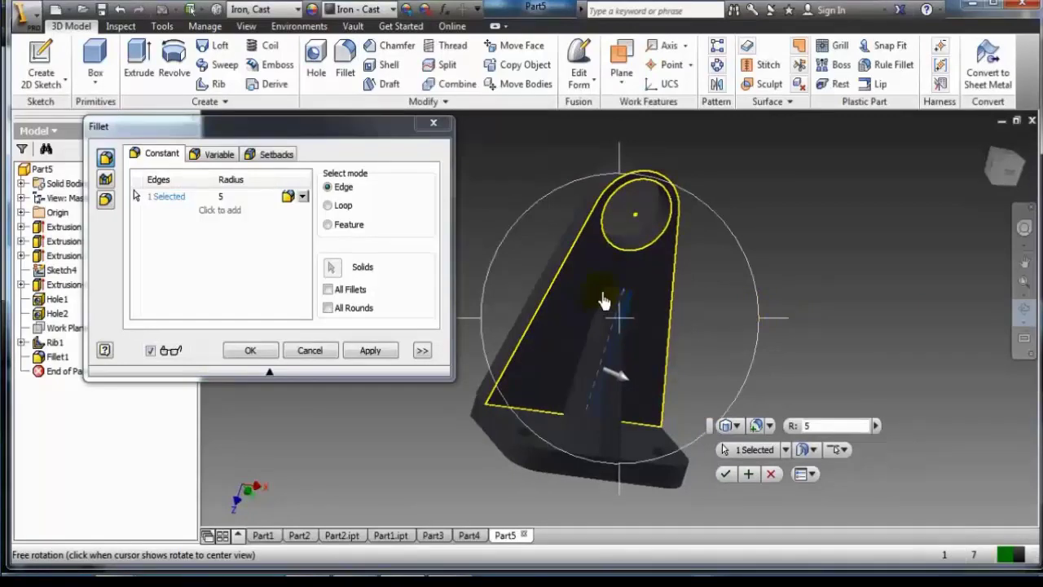
{"action": "key", "text": "Escape"}
{"action": "left_click", "coordinate": [587, 348]}
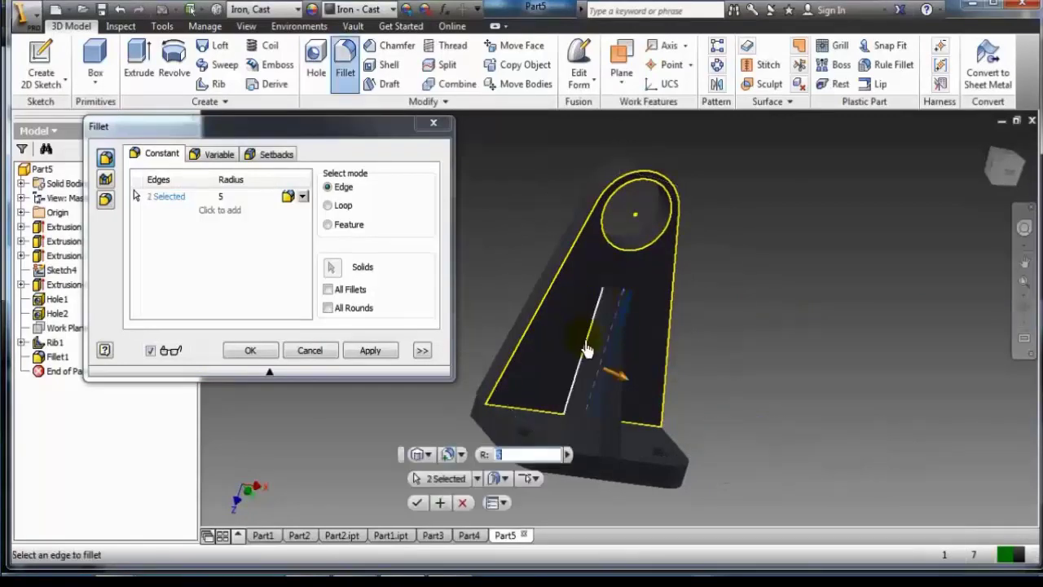
{"action": "left_click", "coordinate": [370, 350]}
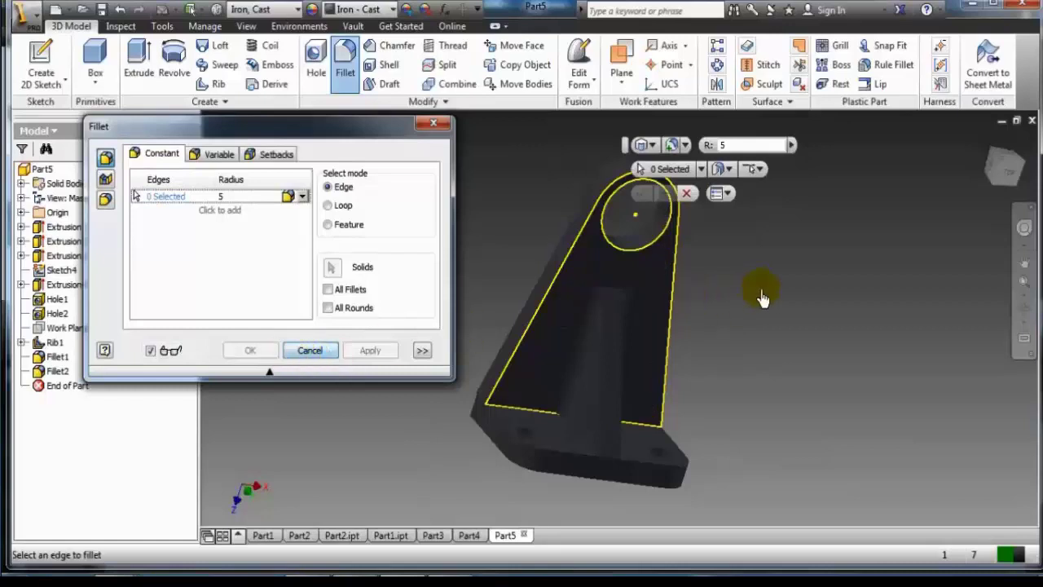
{"action": "left_click", "coordinate": [436, 126]}
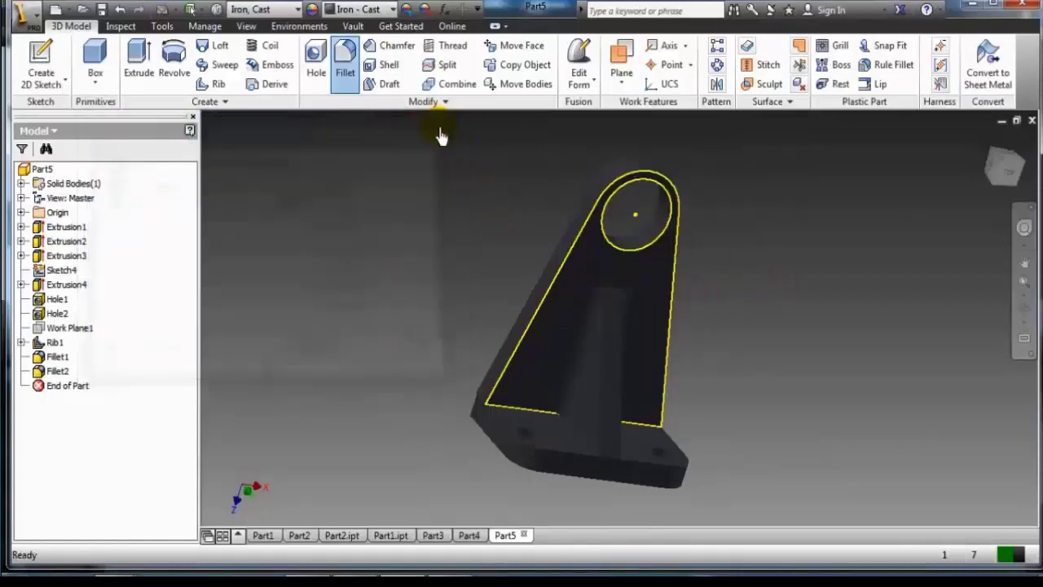
{"action": "left_click", "coordinate": [1024, 310]}
{"action": "mouse_move", "coordinate": [687, 333]}
{"action": "left_mouse_down"}
{"action": "mouse_move", "coordinate": [617, 334]}
{"action": "mouse_move", "coordinate": [638, 282]}
{"action": "mouse_move", "coordinate": [633, 326]}
{"action": "mouse_move", "coordinate": [517, 315]}
{"action": "mouse_move", "coordinate": [547, 280]}
{"action": "mouse_move", "coordinate": [646, 314]}
{"action": "mouse_move", "coordinate": [638, 355]}
{"action": "mouse_move", "coordinate": [641, 345]}
{"action": "left_mouse_up"}
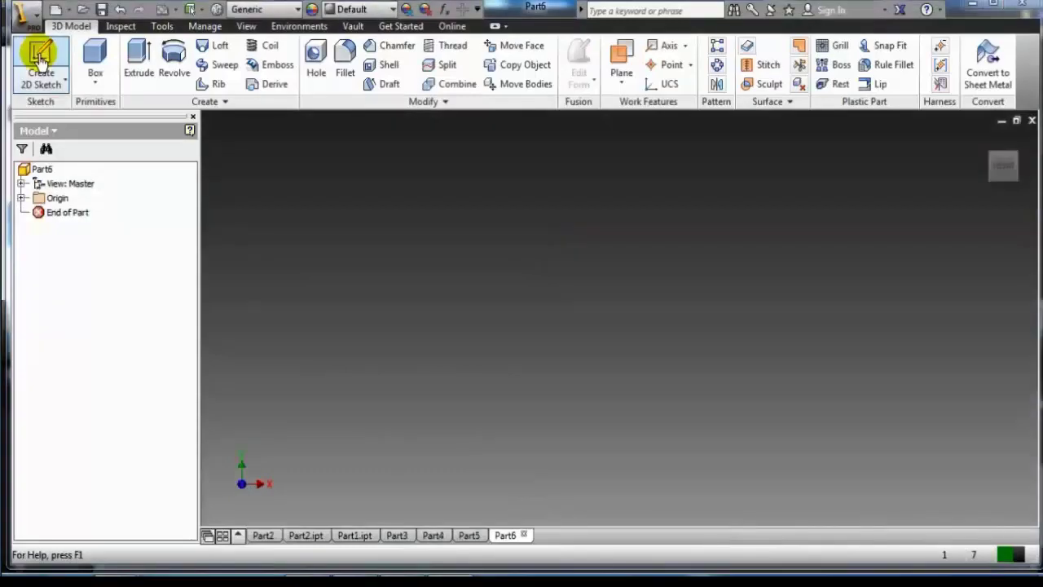
Step: Start a 2D sketch on the XY plane of the new empty part and activate the Circle tool
{"action": "left_click", "coordinate": [40, 61]}
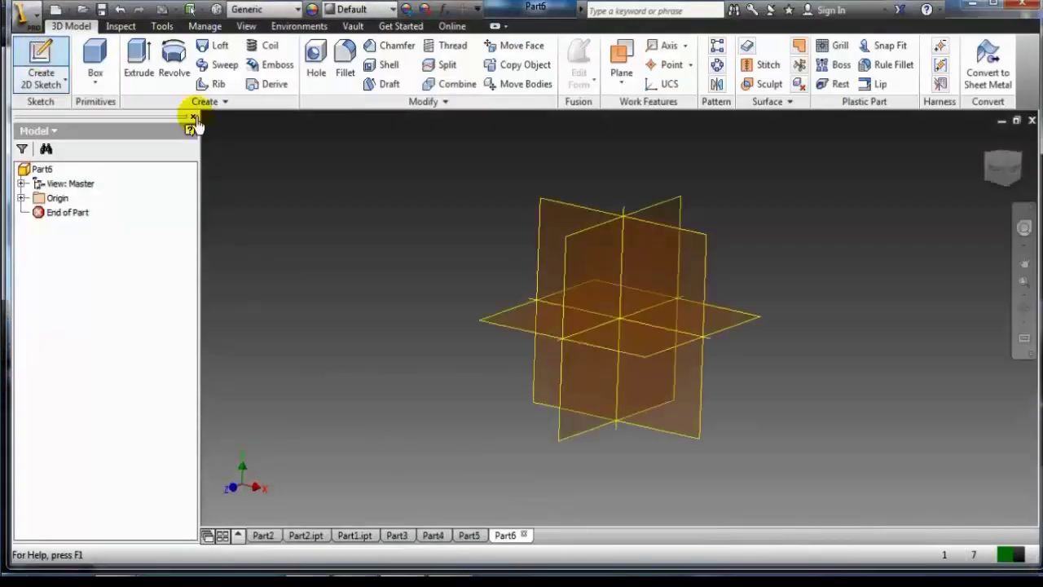
{"action": "left_click", "coordinate": [558, 209]}
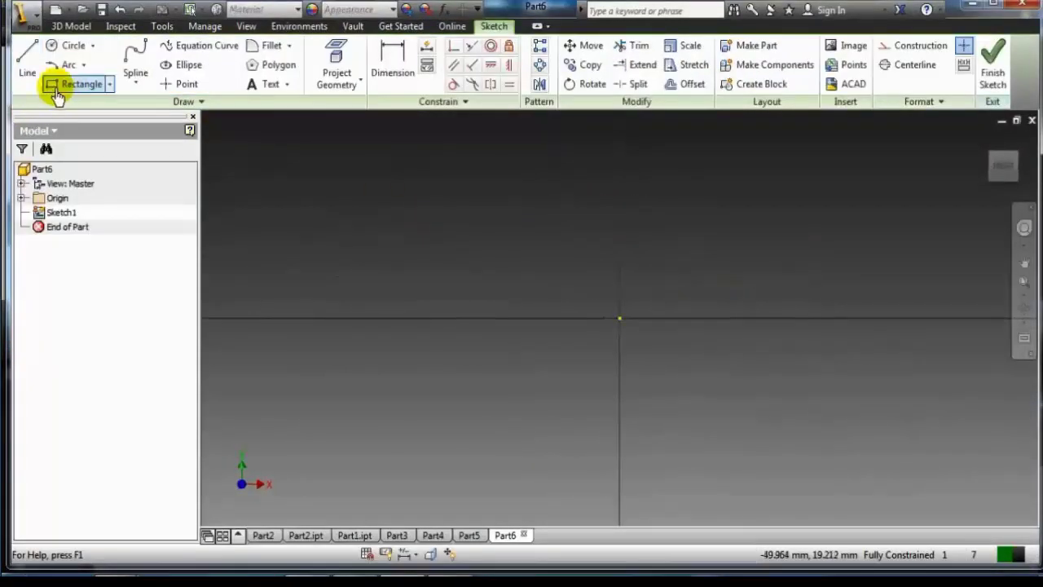
{"action": "left_click", "coordinate": [51, 88]}
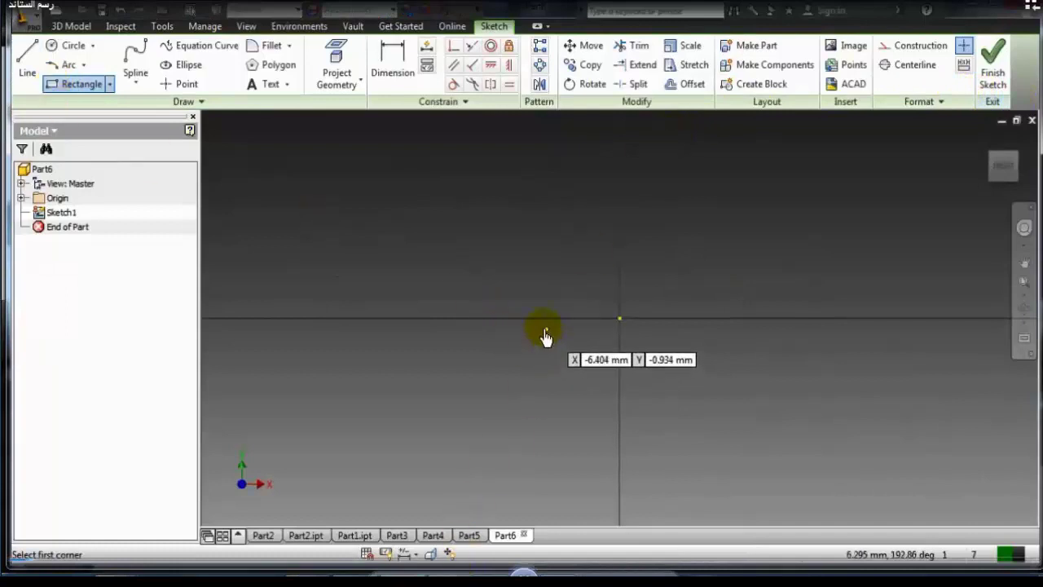
{"action": "left_click", "coordinate": [68, 45]}
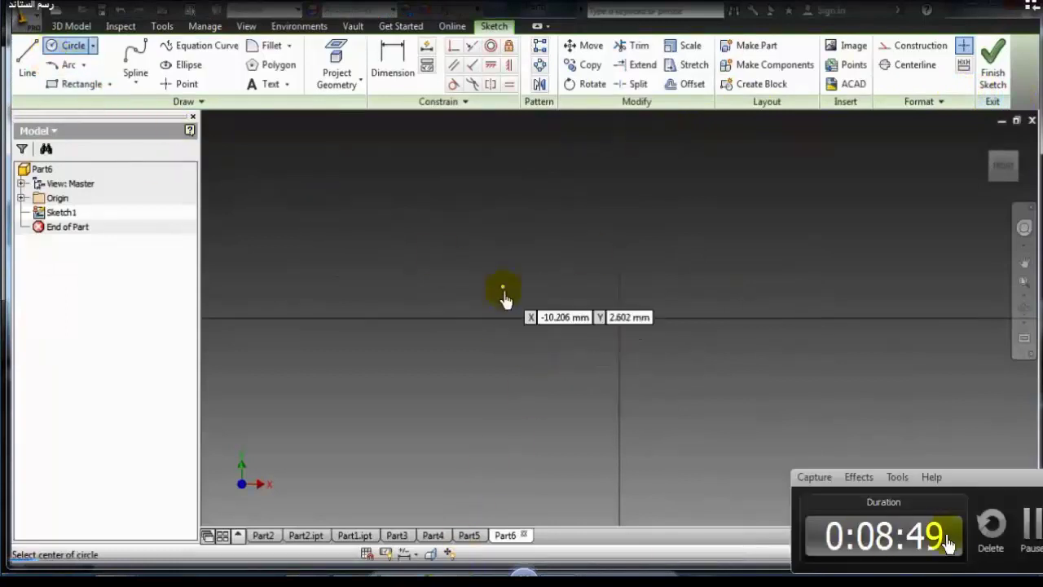